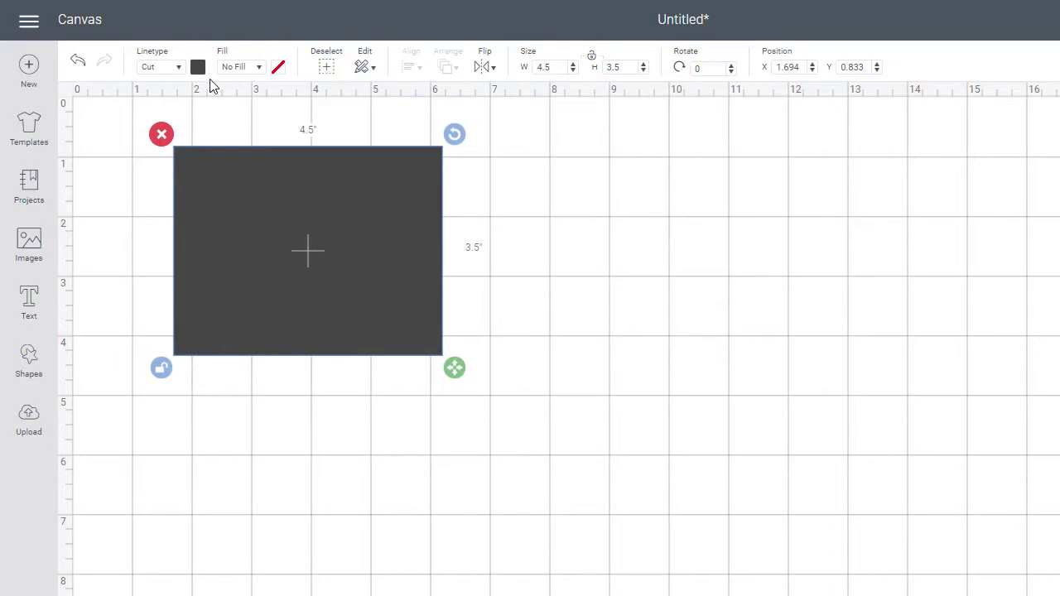
# Step: Change the material color of the 4.5 by 3.5 inch rectangle to dark blue
pyautogui.click(198, 68)
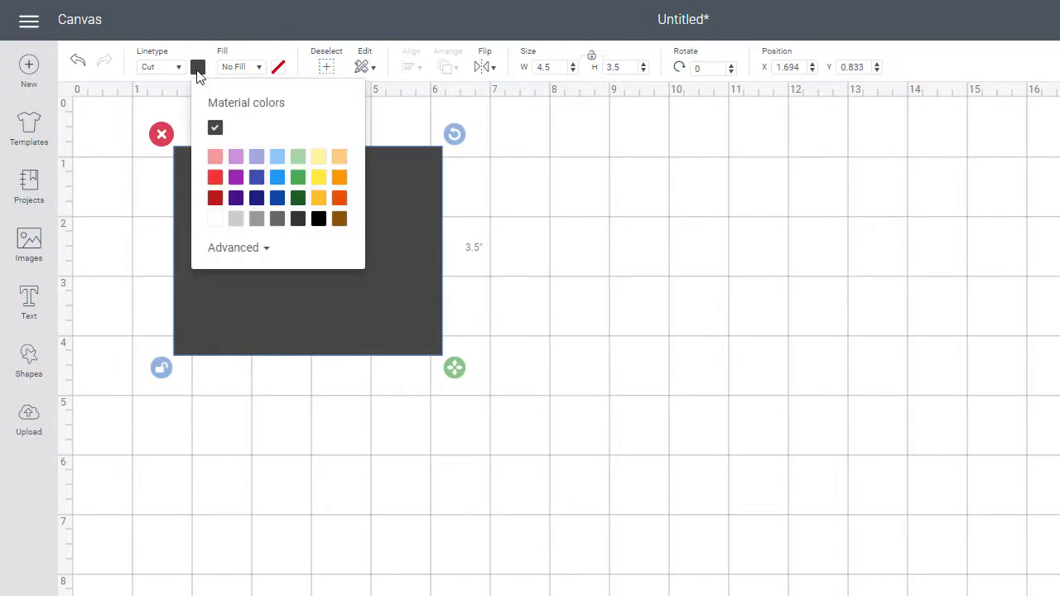
pyautogui.click(278, 202)
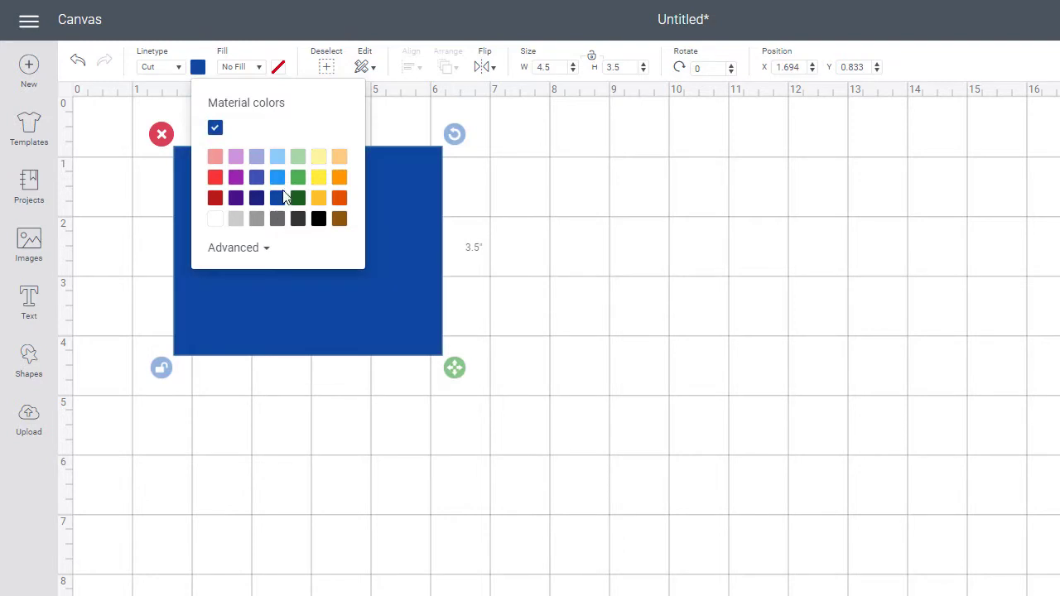
pyautogui.click(408, 249)
pyautogui.click(554, 256)
pyautogui.click(347, 218)
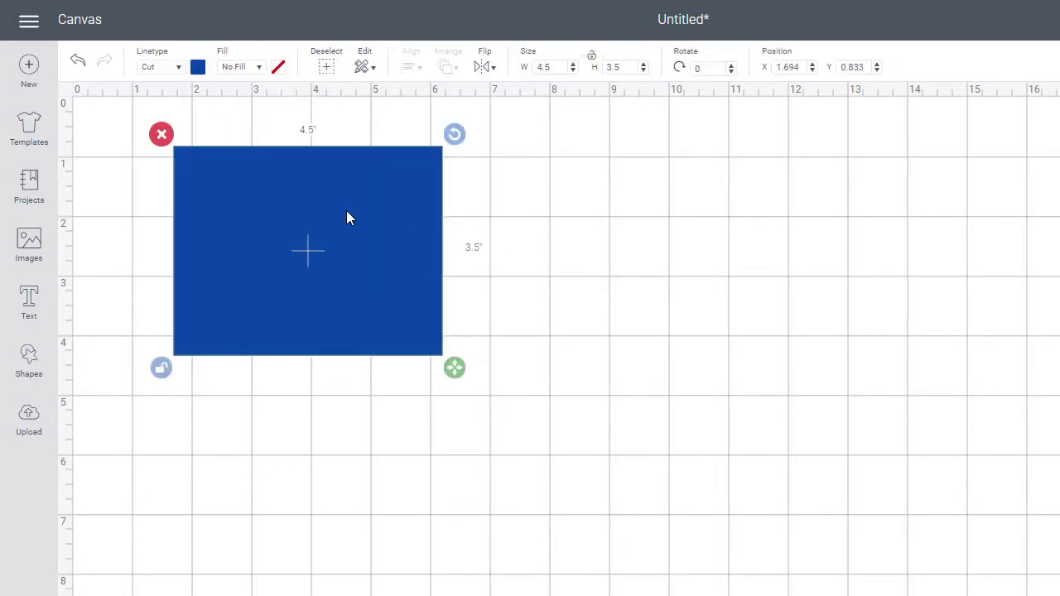
# Step: Add a score line over the blue rectangle's right part and set its height to 3.5 inches
pyautogui.click(32, 354)
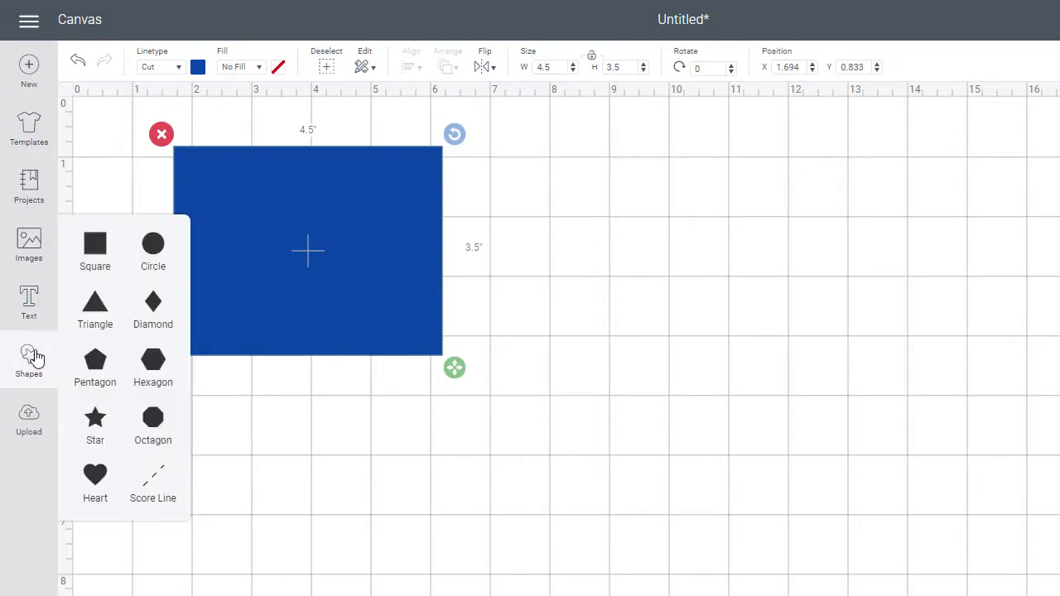
pyautogui.click(163, 489)
pyautogui.moveTo(255, 370); pyautogui.dragTo(423, 318)
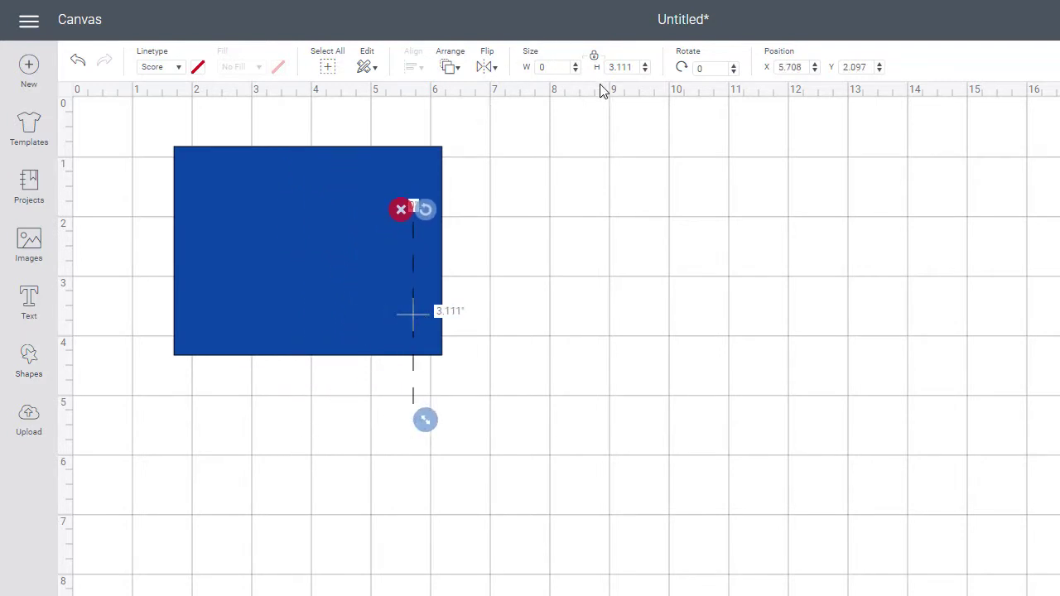
pyautogui.doubleClick(639, 67)
pyautogui.write('3.5')
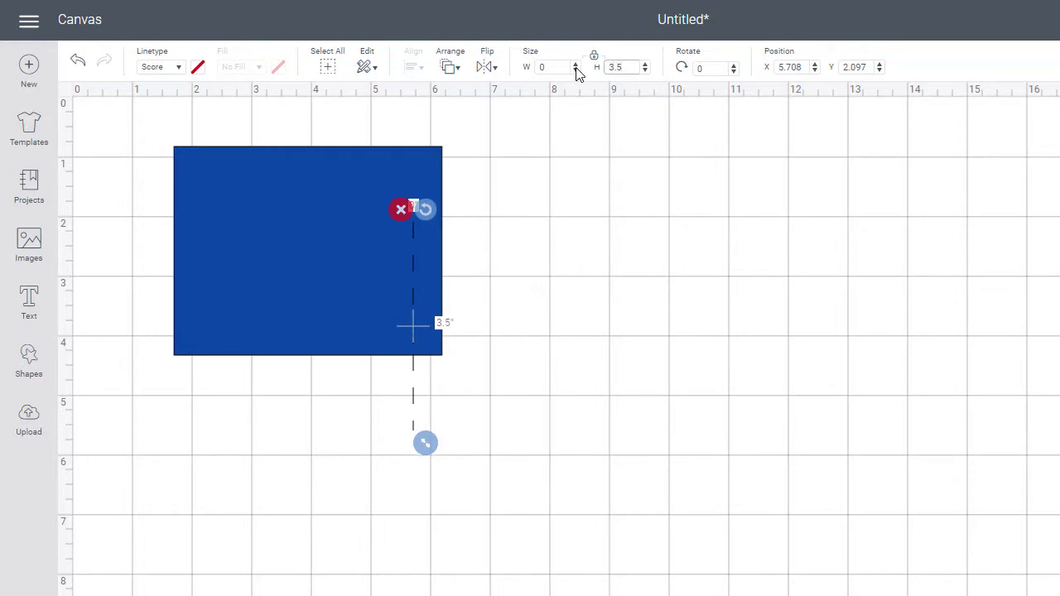
# Step: Center the score line on the blue rectangle and move both to about X 1.222, Y 0.507
pyautogui.moveTo(567, 385); pyautogui.dragTo(207, 131)
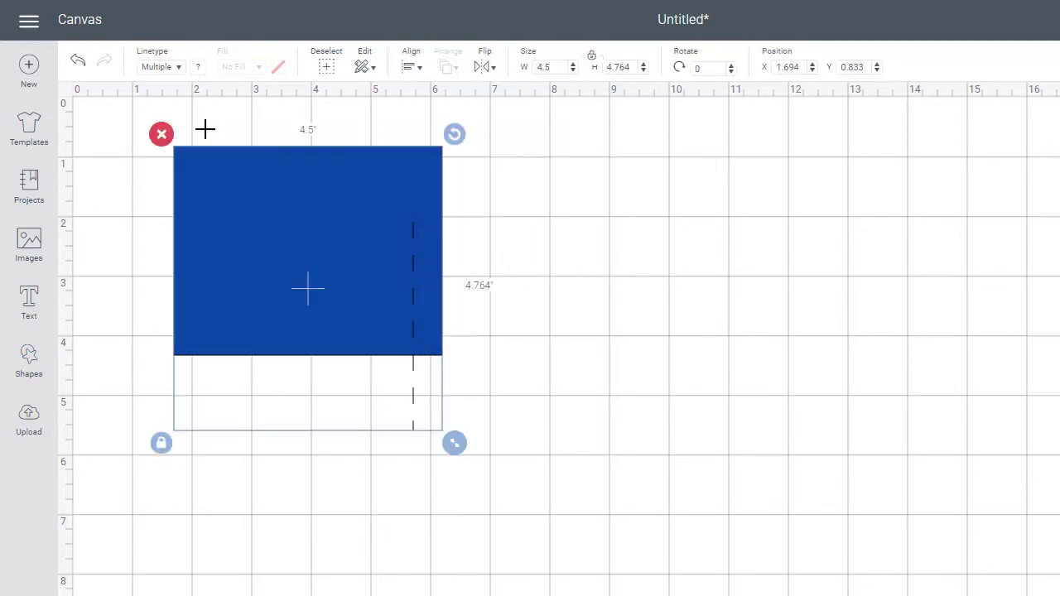
pyautogui.click(414, 73)
pyautogui.click(469, 254)
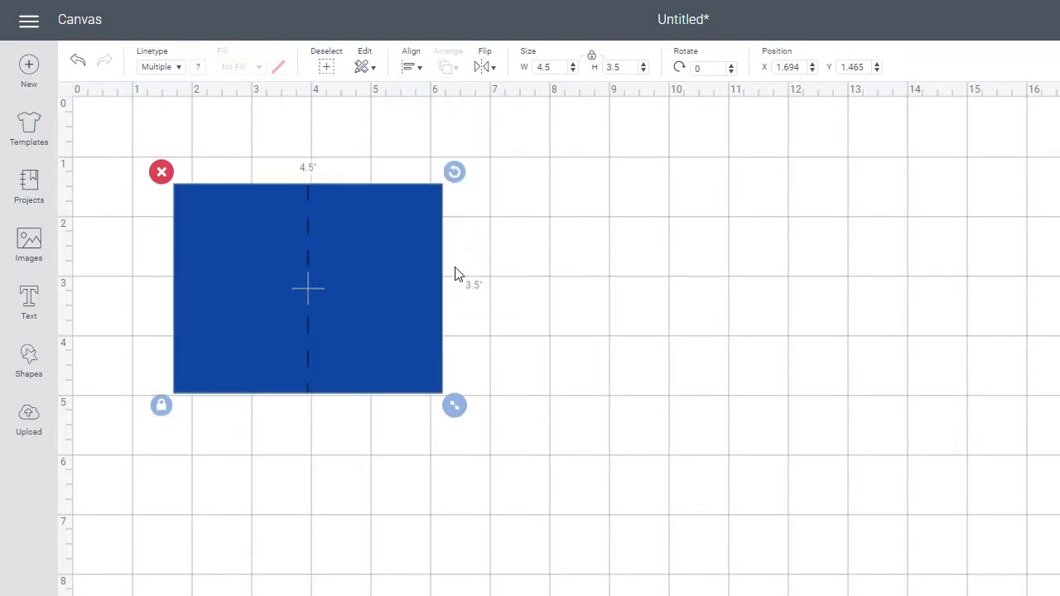
pyautogui.moveTo(358, 259); pyautogui.dragTo(341, 218)
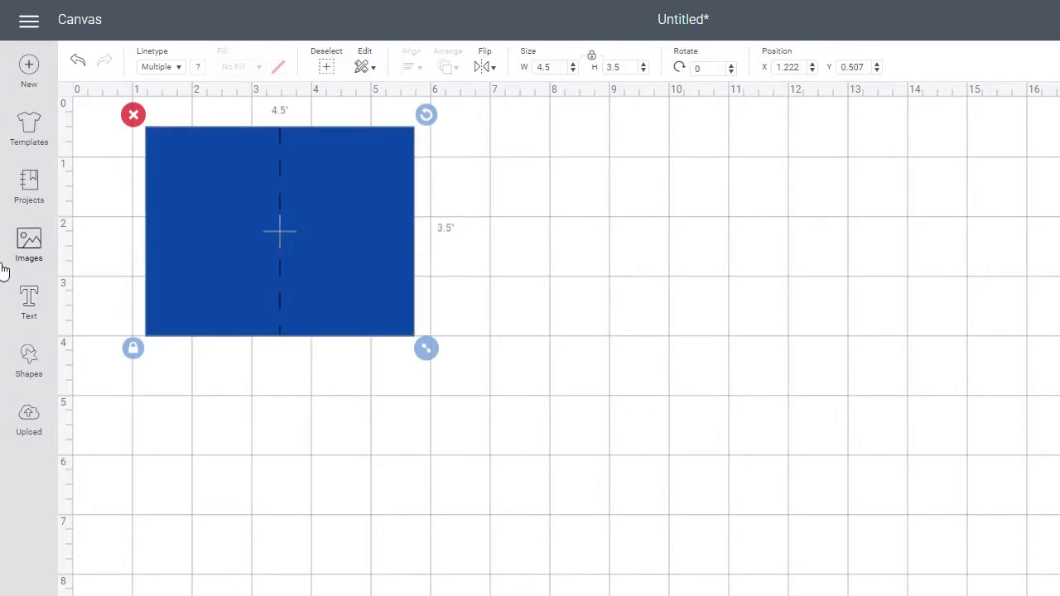
# Step: Add a square on the card's right half and resize it, proportions unlocked, to about 1.903 by 3.125 inches
pyautogui.click(33, 369)
pyautogui.click(91, 244)
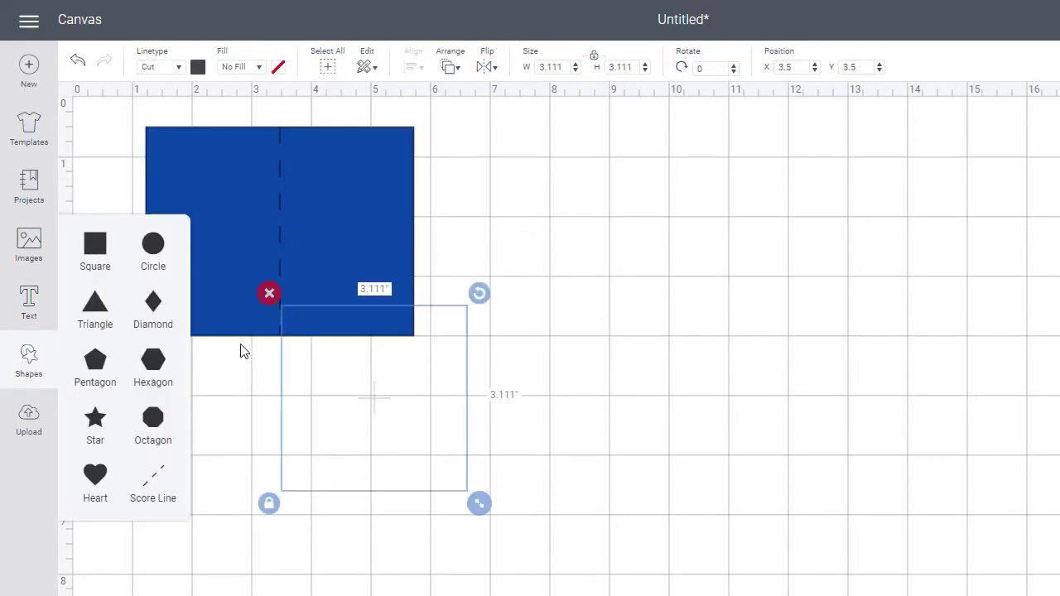
pyautogui.moveTo(336, 379); pyautogui.dragTo(350, 218)
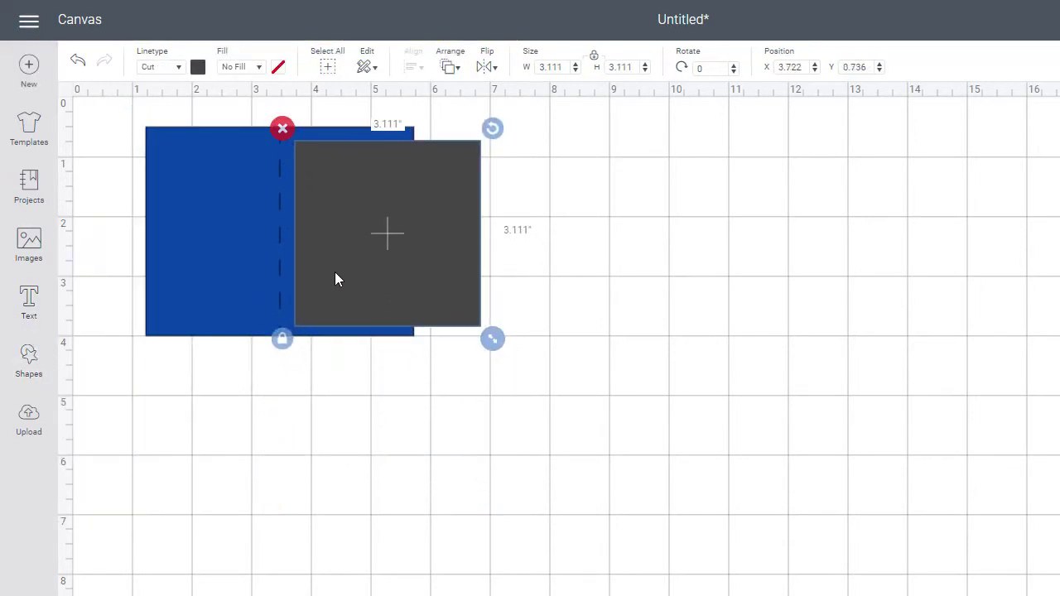
pyautogui.moveTo(497, 341); pyautogui.dragTo(416, 337)
pyautogui.moveTo(371, 250); pyautogui.dragTo(365, 247)
pyautogui.moveTo(414, 339)
pyautogui.mouseDown()
pyautogui.moveTo(422, 355)
pyautogui.moveTo(416, 337)
pyautogui.mouseUp()
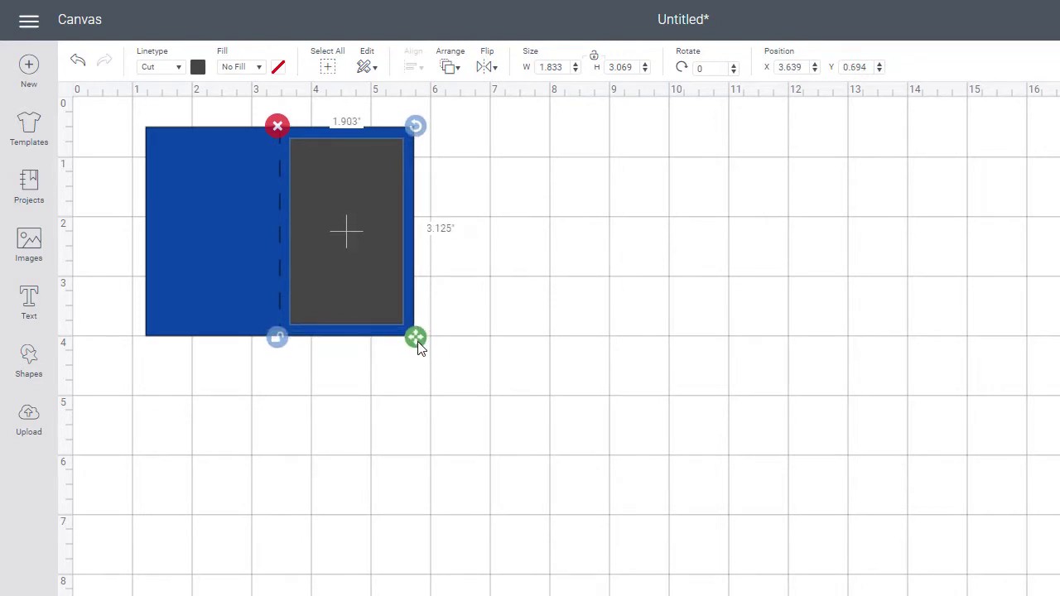
# Step: Change the material color of the panel on the card's right half to light blue
pyautogui.click(351, 235)
pyautogui.click(198, 70)
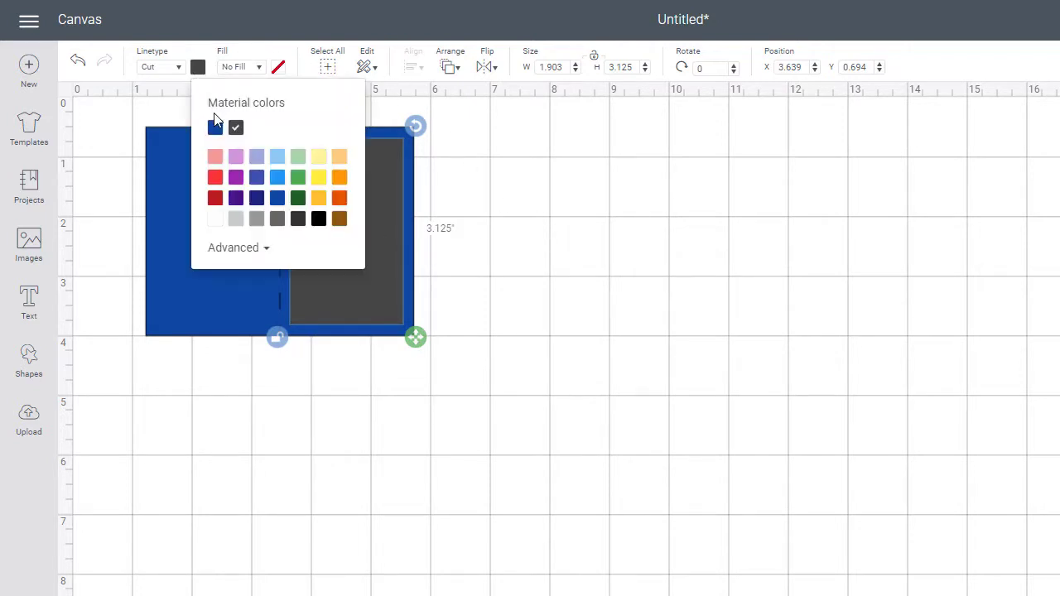
pyautogui.click(277, 157)
pyautogui.click(613, 256)
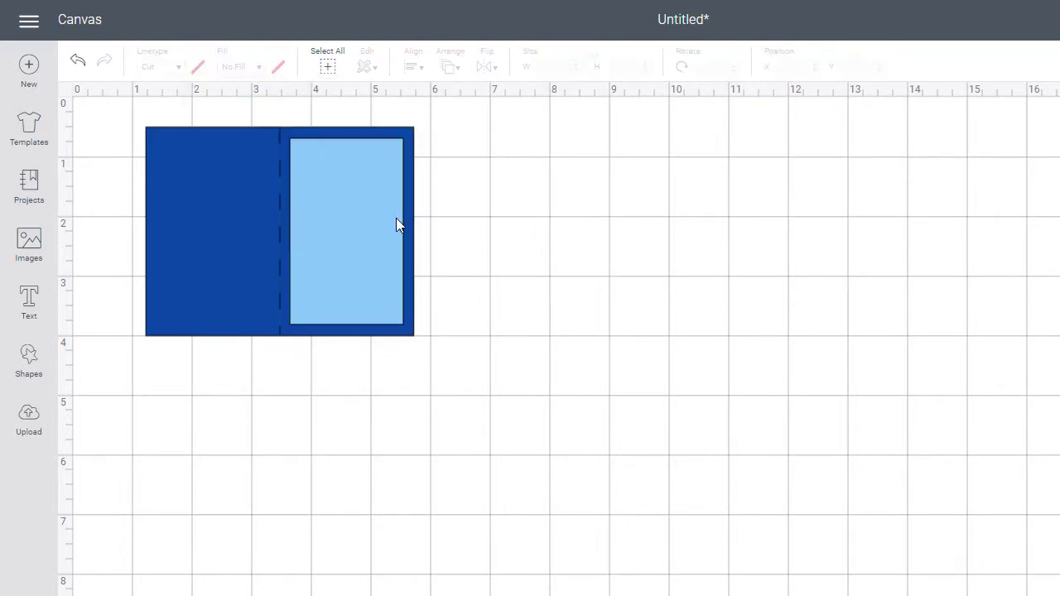
# Step: Duplicate the light blue panel and place the copy on the card's left half at about X 1.389, Y 0.667
pyautogui.click(353, 225)
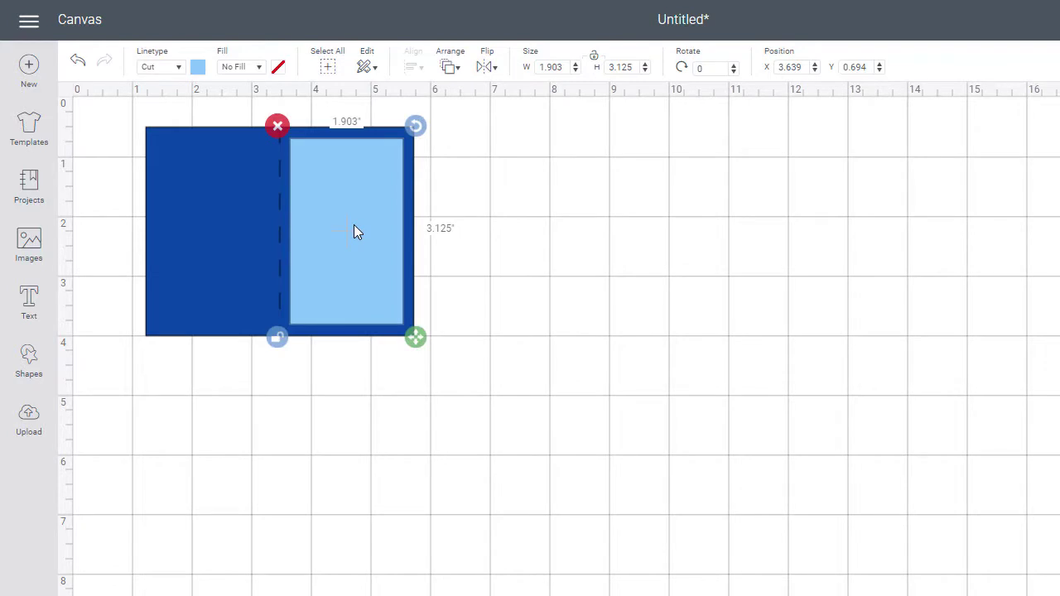
pyautogui.hotkey('ctrl', 'd')
pyautogui.moveTo(372, 258); pyautogui.dragTo(208, 232)
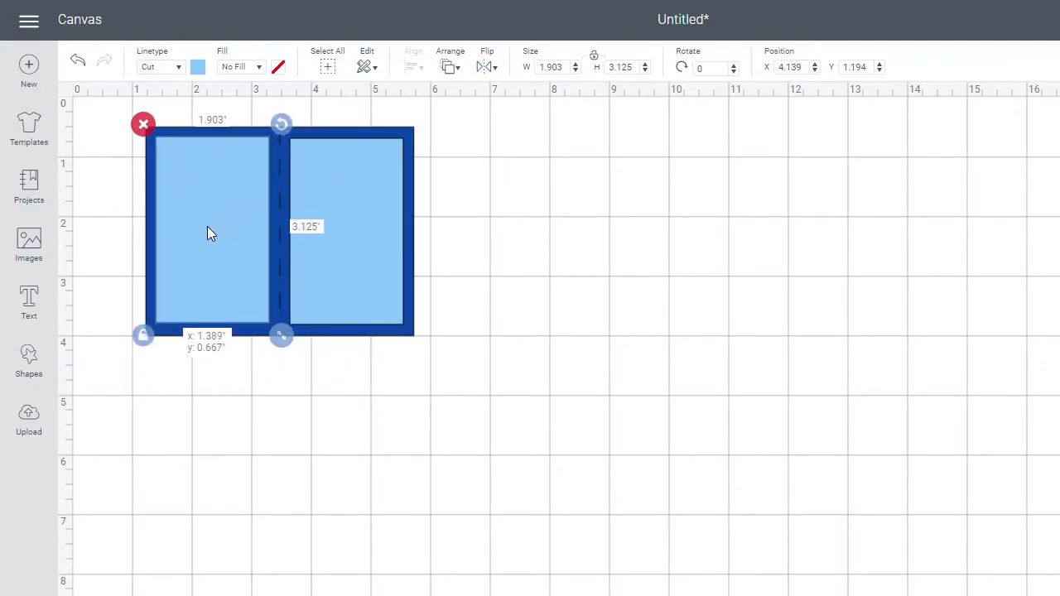
pyautogui.click(555, 207)
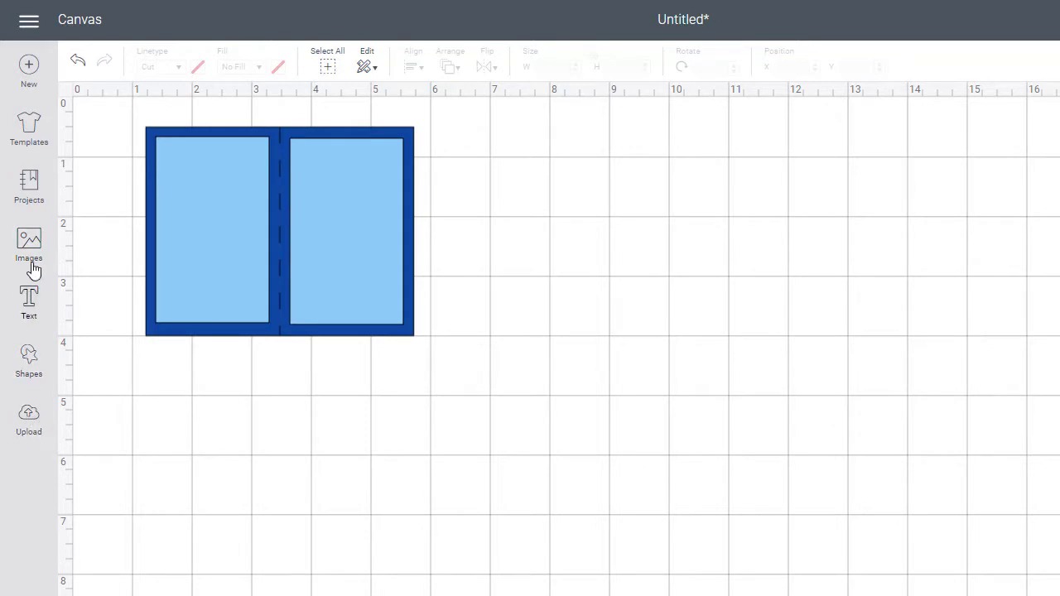
# Step: Add a square to the right of the card and resize it, proportions unlocked, to about 2.069 by 0.931 inches
pyautogui.click(35, 373)
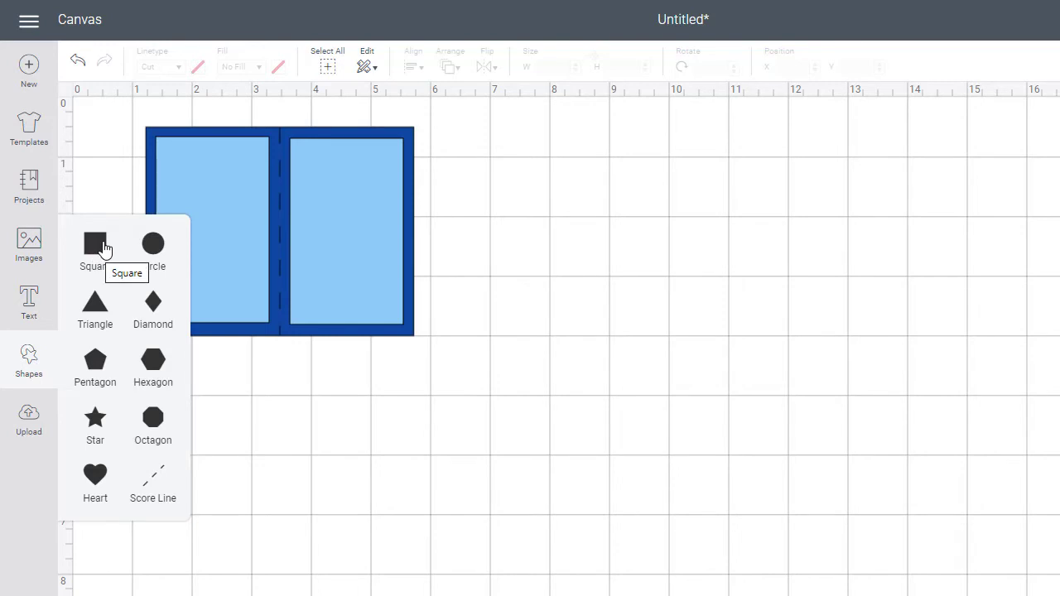
pyautogui.click(103, 248)
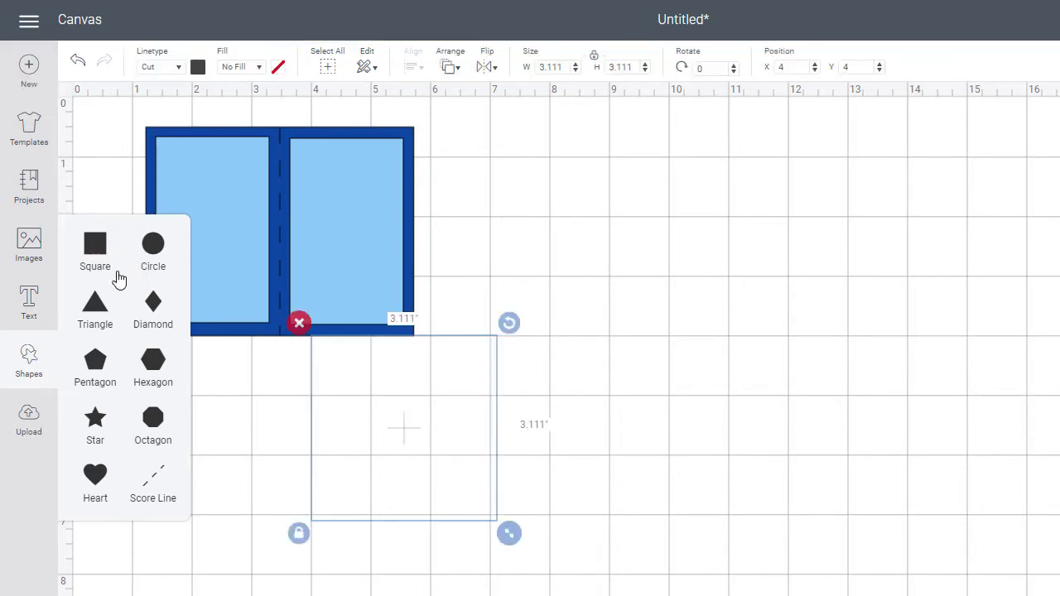
pyautogui.moveTo(370, 429); pyautogui.dragTo(570, 325)
pyautogui.click(471, 425)
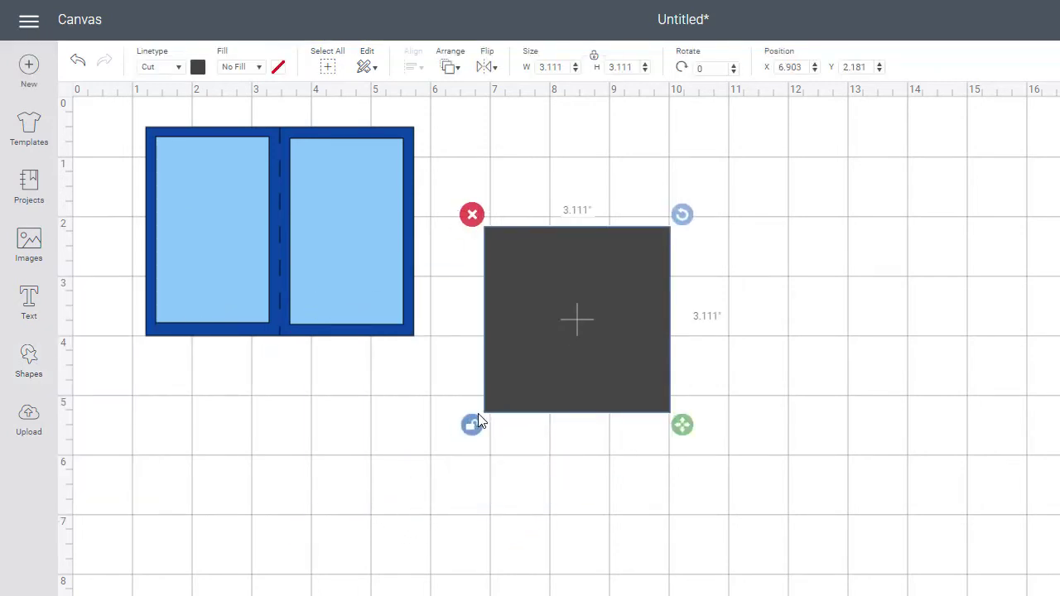
pyautogui.moveTo(684, 426); pyautogui.dragTo(624, 299)
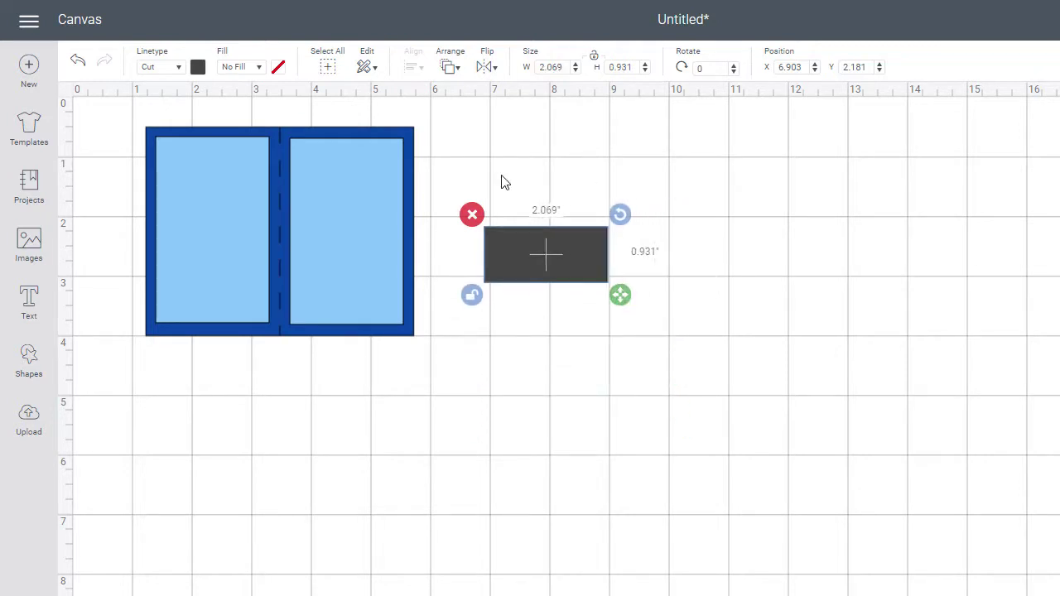
# Step: Change the material color of the small rectangle beside the card to light blue
pyautogui.click(197, 66)
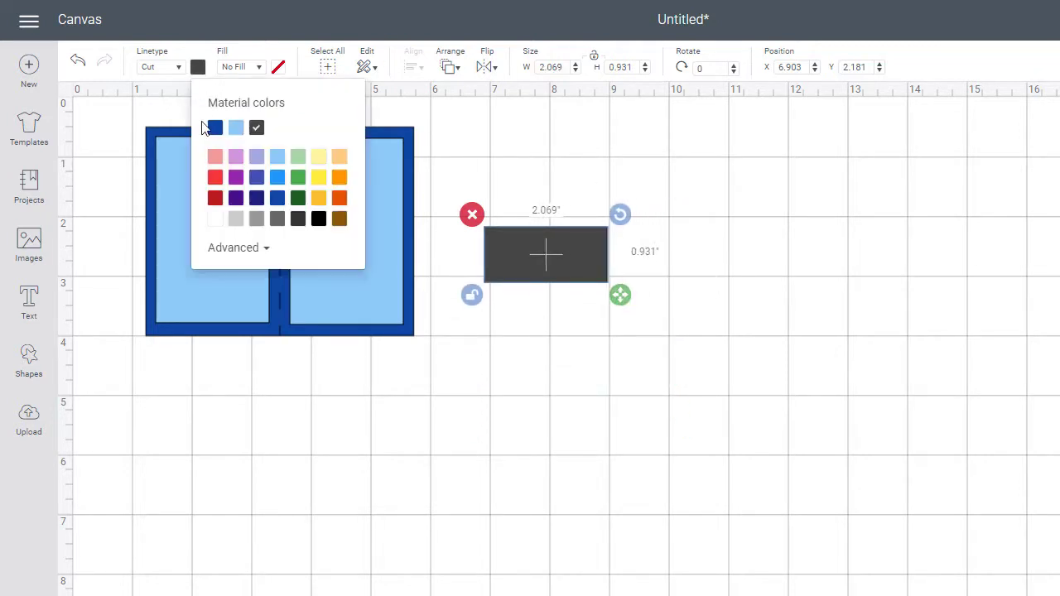
pyautogui.click(279, 162)
pyautogui.click(605, 403)
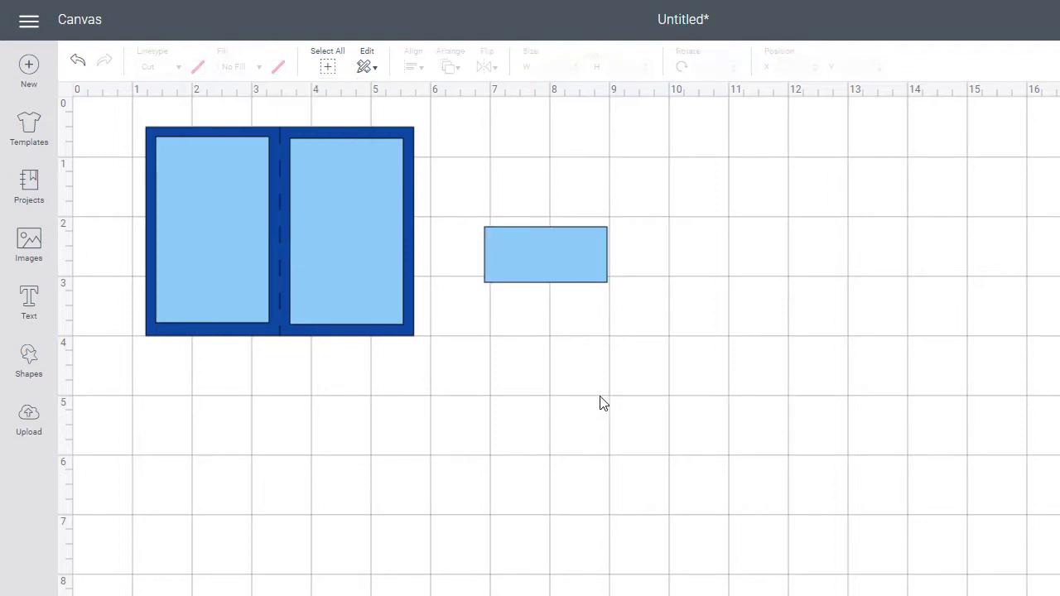
# Step: Add the text "Just a note" below the card and set its style to Writing
pyautogui.click(31, 307)
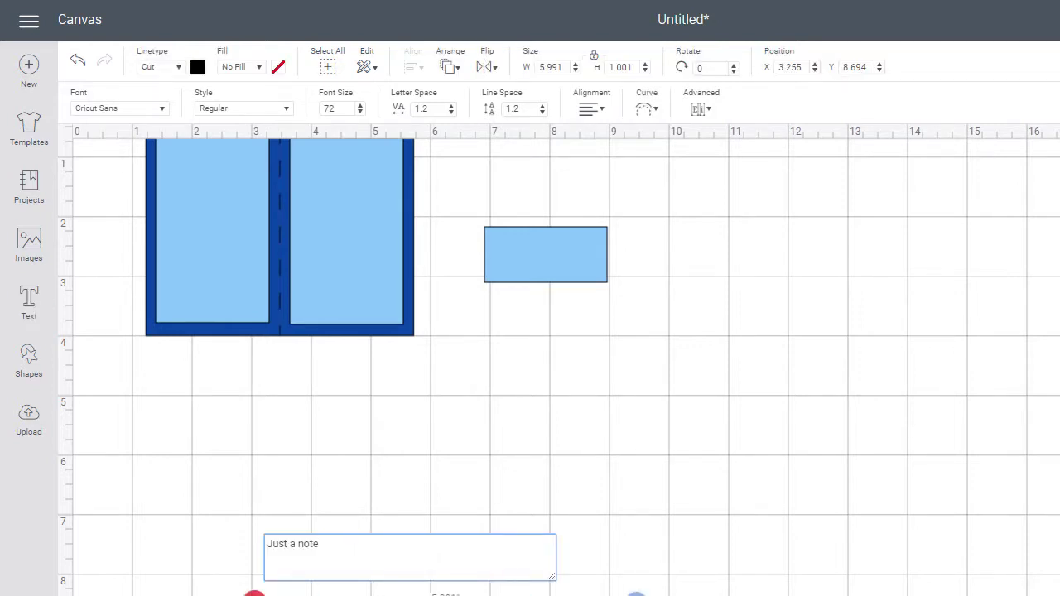
pyautogui.moveTo(456, 595); pyautogui.dragTo(334, 377)
pyautogui.click(406, 595)
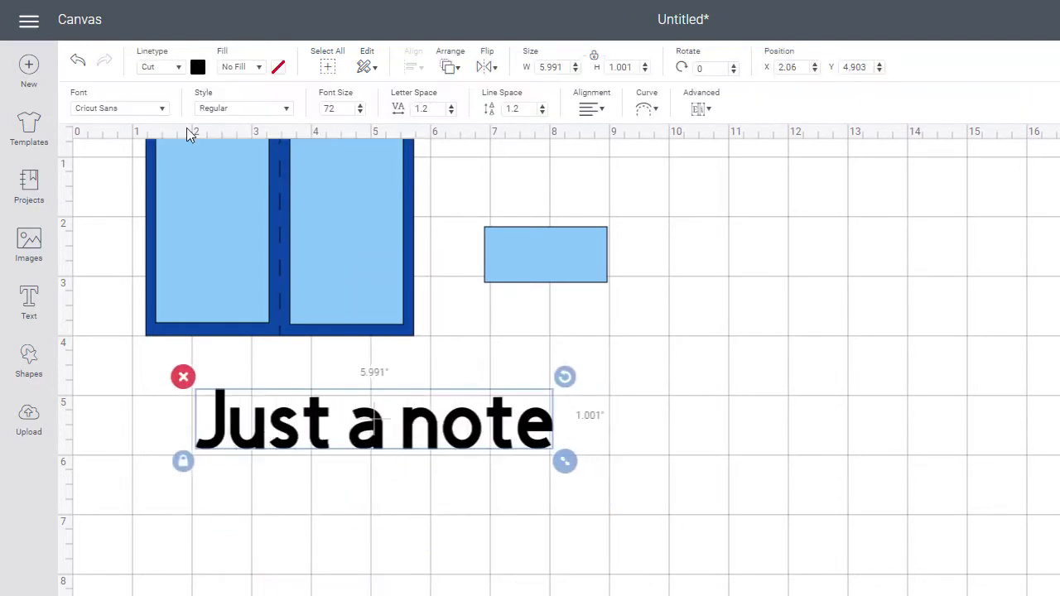
pyautogui.click(282, 108)
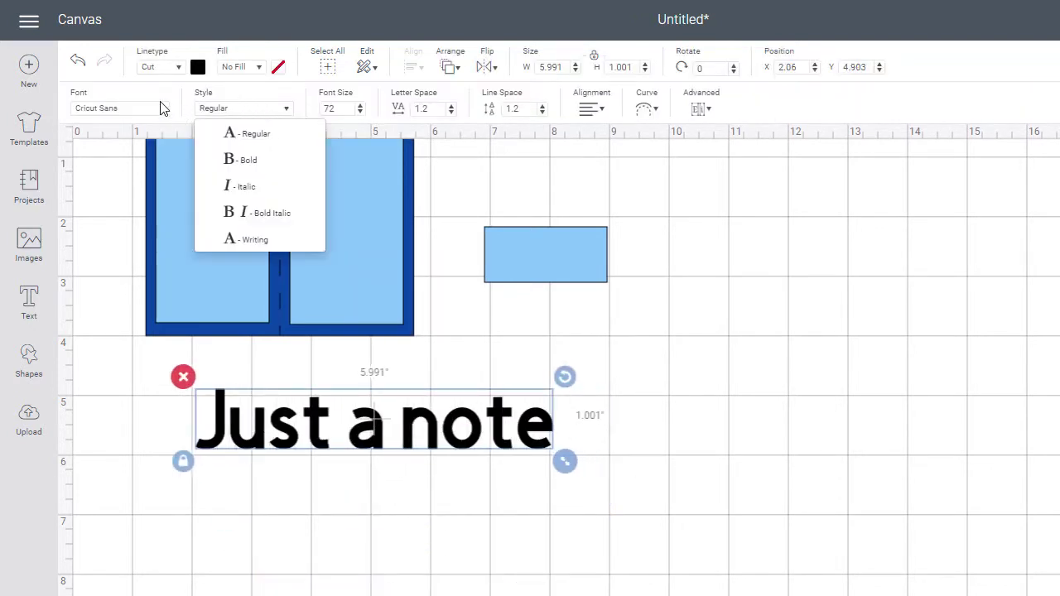
pyautogui.click(251, 240)
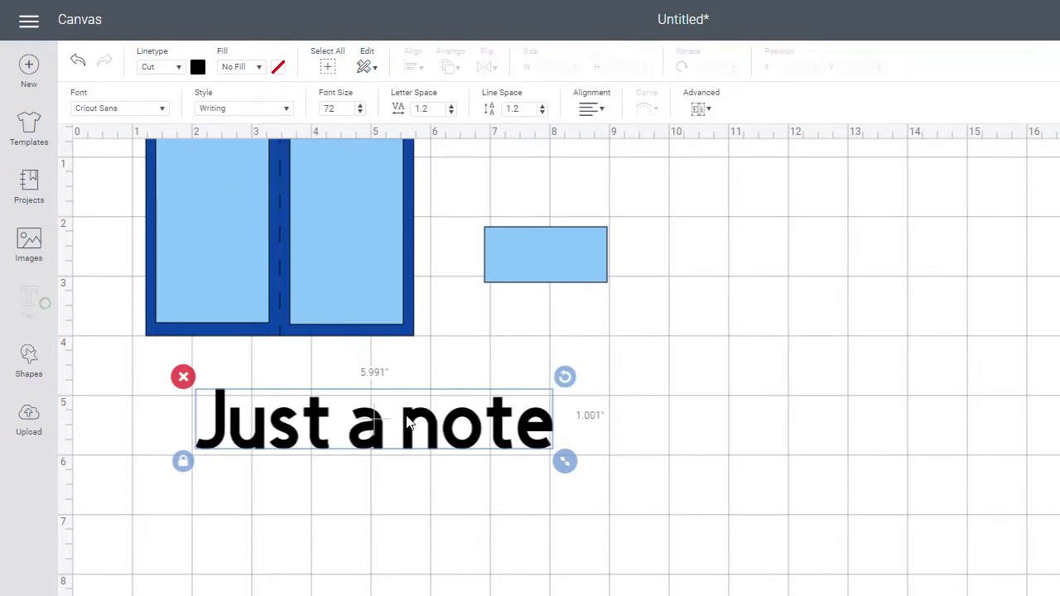
# Step: Scale down the "Just a note" text and position it within the small light blue rectangle
pyautogui.moveTo(519, 464); pyautogui.dragTo(348, 430)
pyautogui.moveTo(287, 412); pyautogui.dragTo(573, 257)
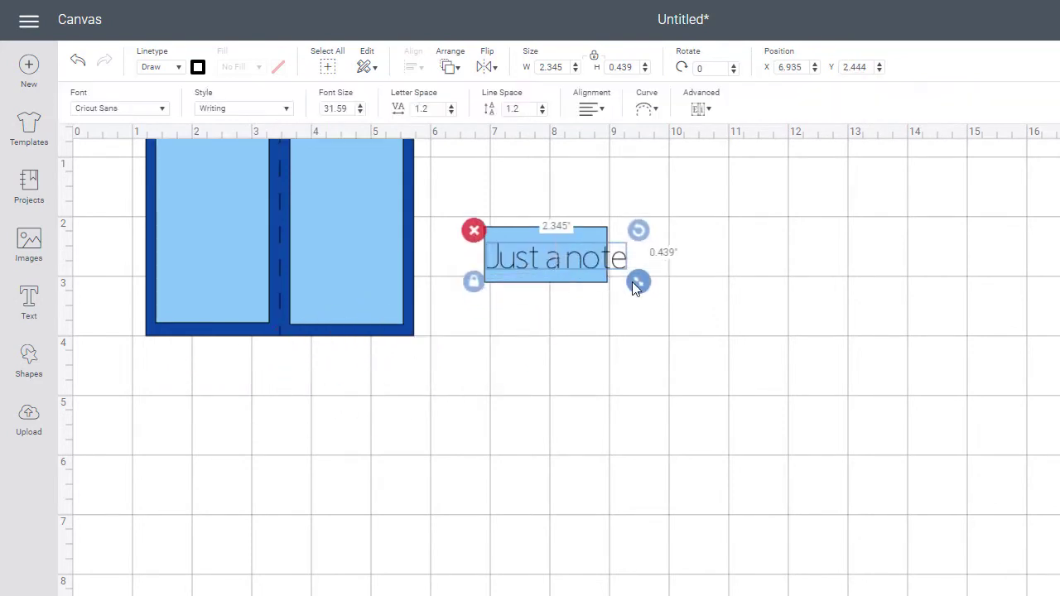
pyautogui.moveTo(634, 282); pyautogui.dragTo(608, 277)
pyautogui.moveTo(542, 251); pyautogui.dragTo(543, 254)
# Step: Resize the small light blue rectangle to about 2.042 by 0.667 inches and reposition it around the text
pyautogui.click(580, 232)
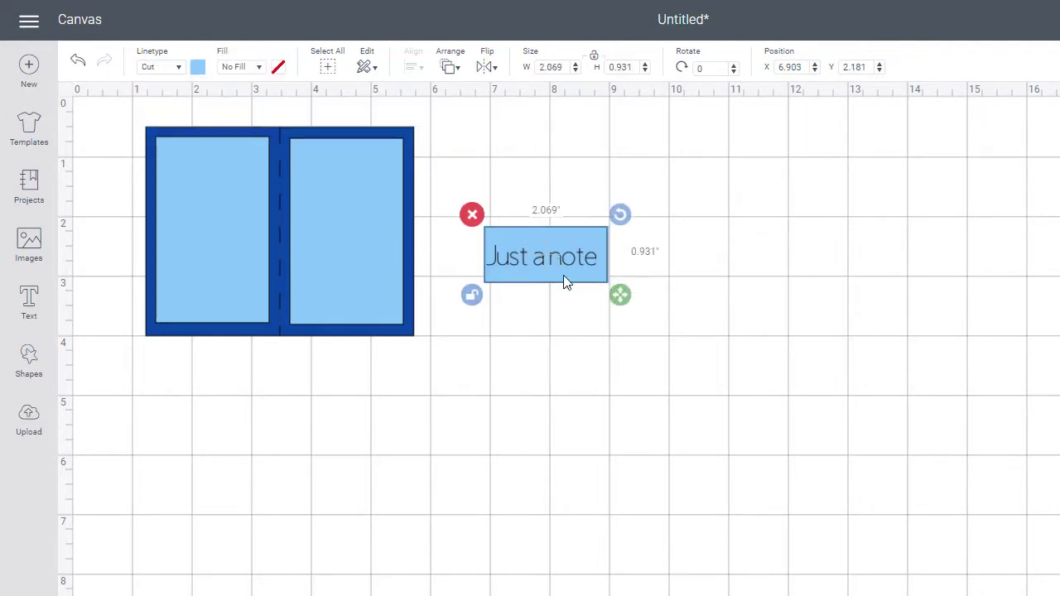
pyautogui.moveTo(564, 281); pyautogui.dragTo(609, 282)
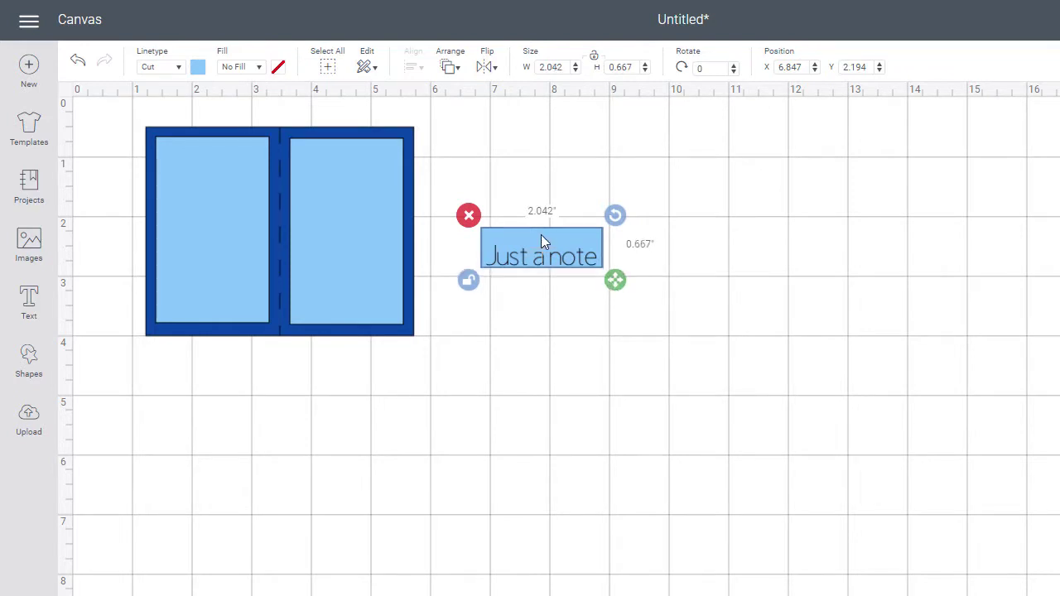
pyautogui.moveTo(541, 234); pyautogui.dragTo(544, 239)
# Step: Center the "Just a note" text and its light blue rectangle on each other both horizontally and vertically
pyautogui.moveTo(618, 326)
pyautogui.mouseDown()
pyautogui.moveTo(561, 252)
pyautogui.moveTo(544, 254)
pyautogui.moveTo(494, 211)
pyautogui.mouseUp()
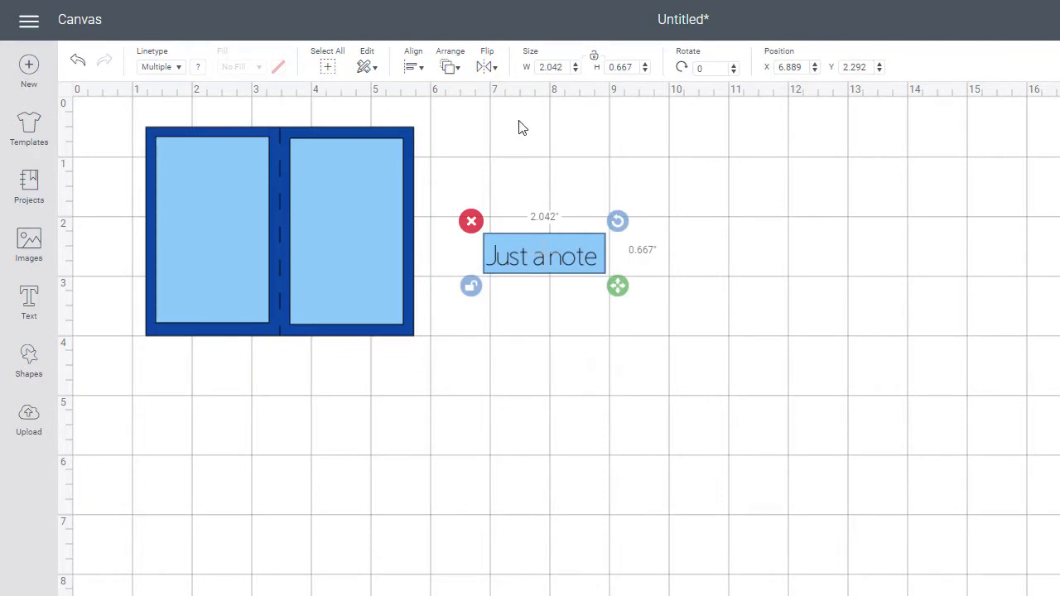
pyautogui.click(413, 67)
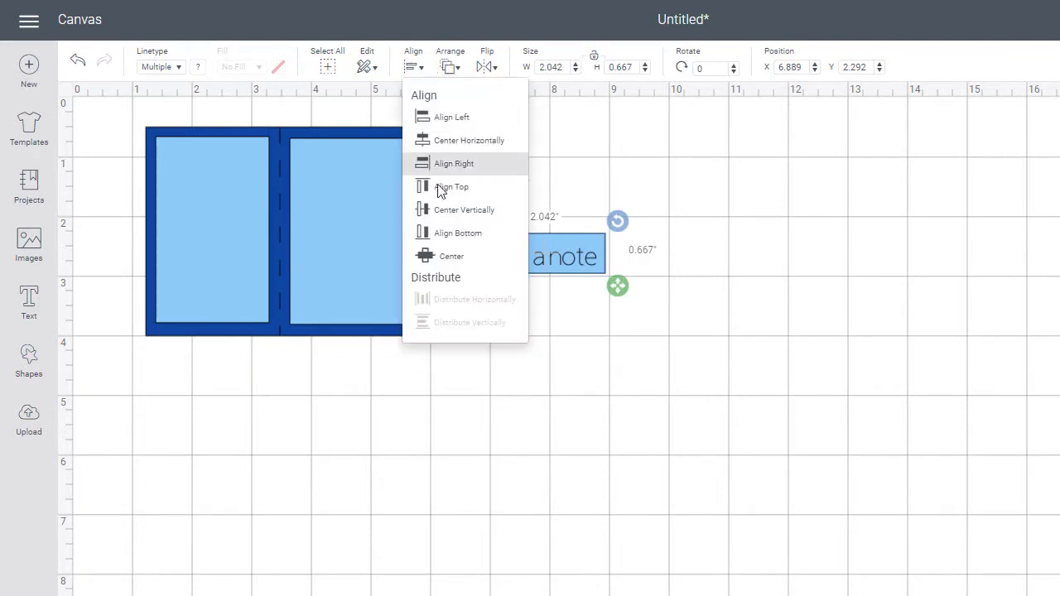
pyautogui.click(474, 253)
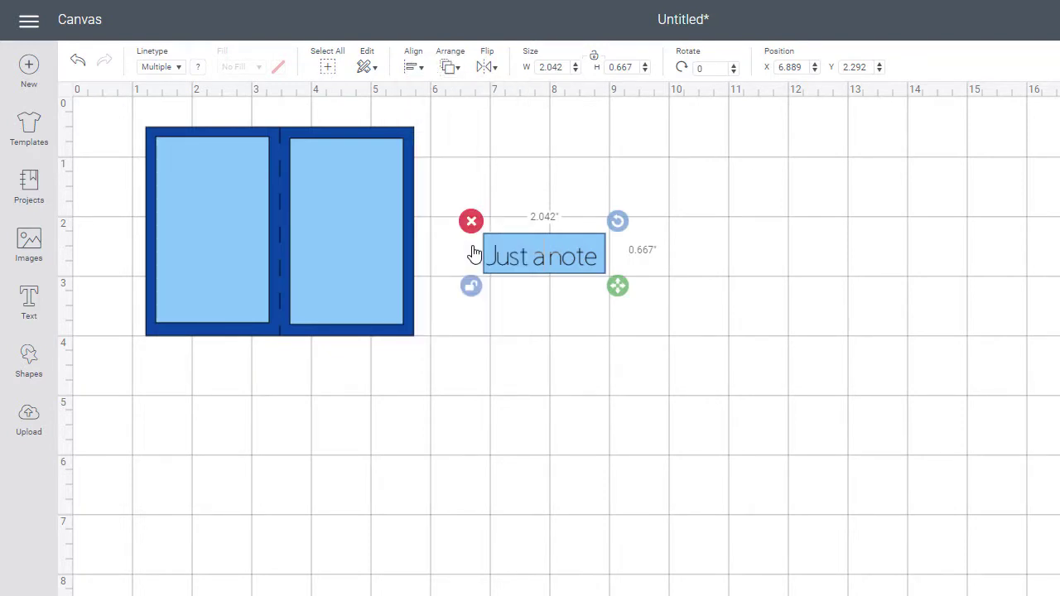
pyautogui.click(414, 68)
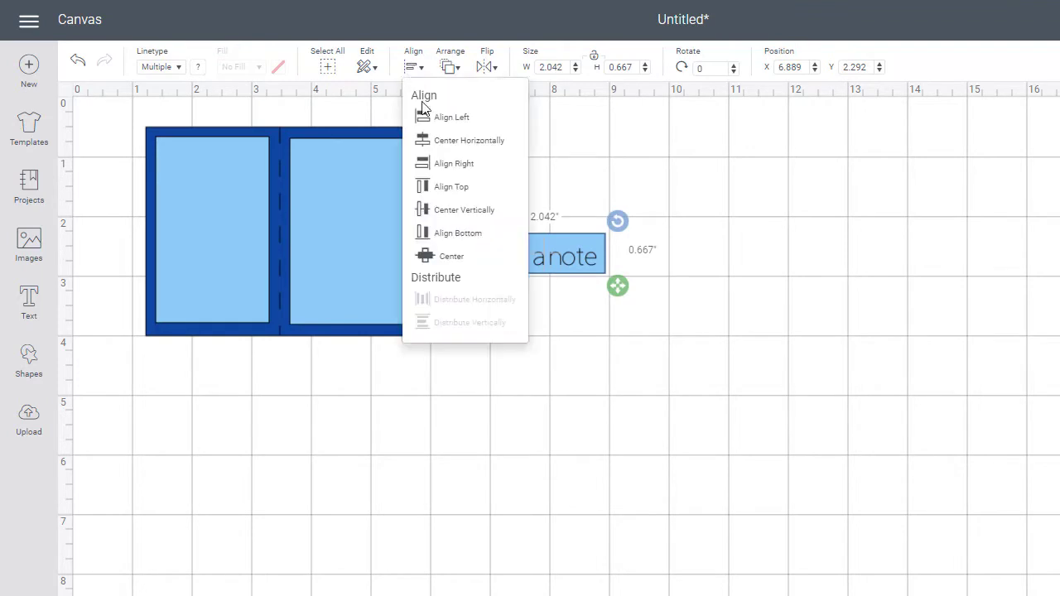
pyautogui.click(439, 258)
pyautogui.click(520, 359)
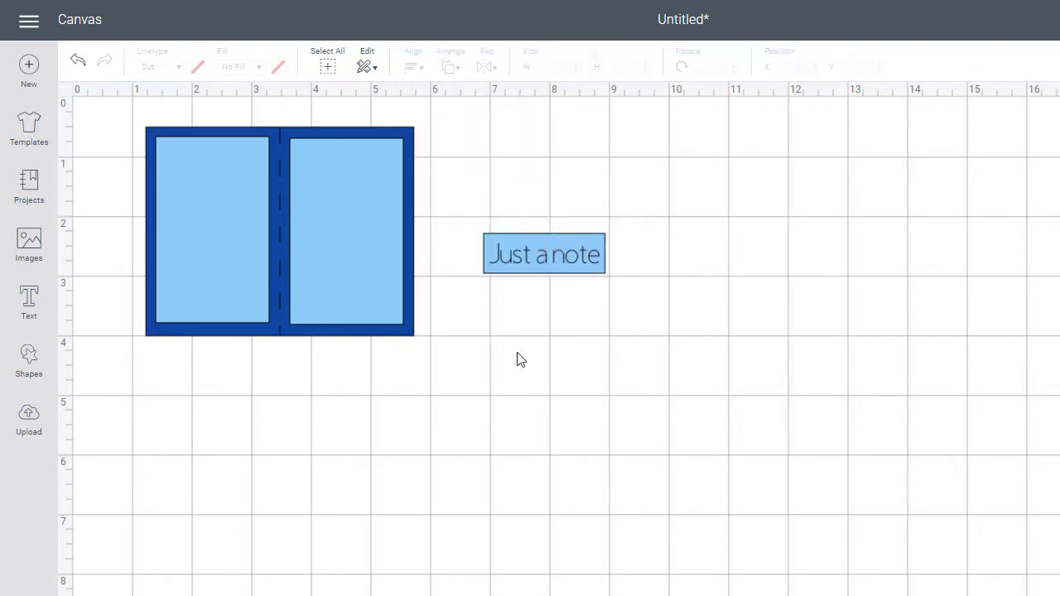
# Step: Move the "Just a note" text off its small light blue rectangle to just below it
pyautogui.click(548, 259)
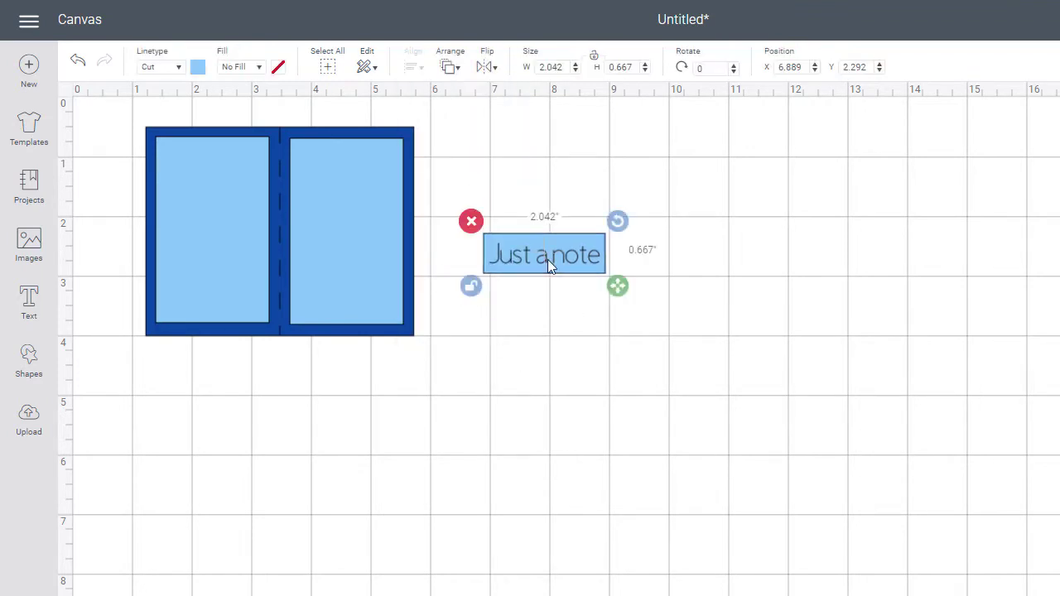
pyautogui.doubleClick(540, 254)
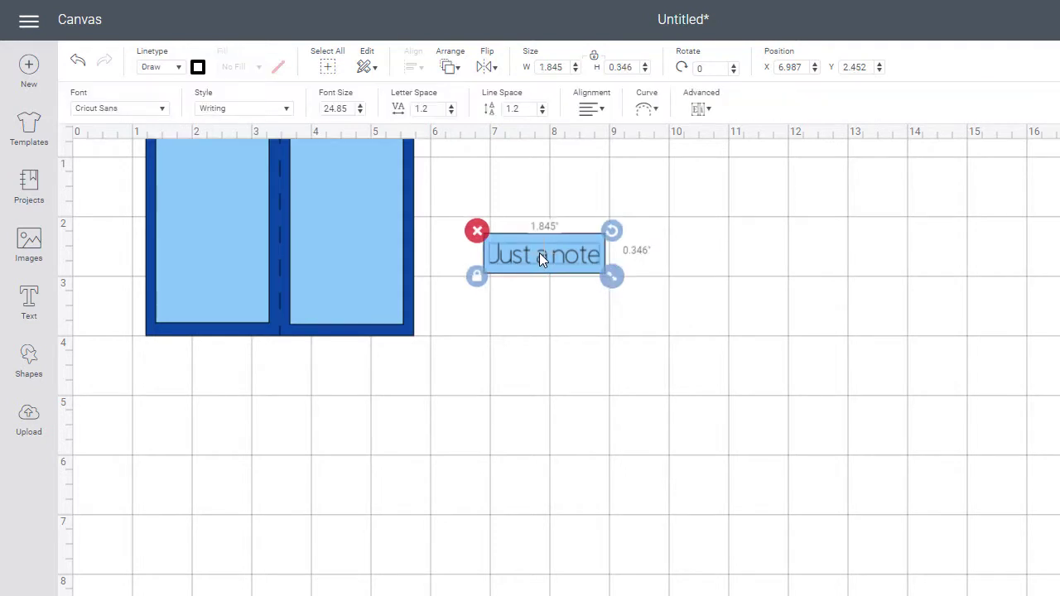
pyautogui.moveTo(539, 253); pyautogui.dragTo(548, 303)
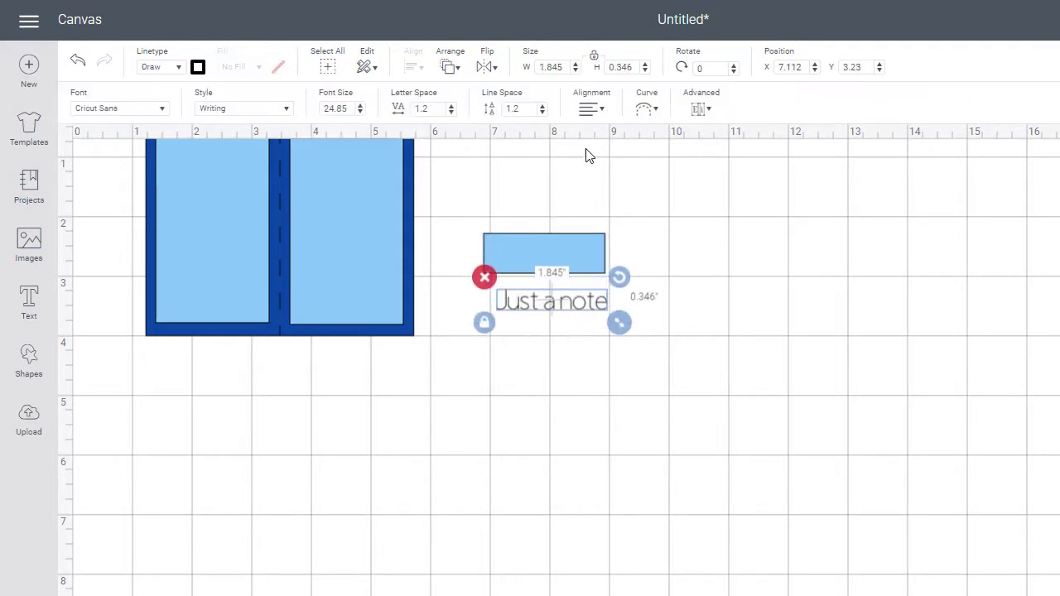
# Step: Set the letter spacing of the "Just a note" text to 1.3
pyautogui.click(453, 107)
pyautogui.click(453, 107)
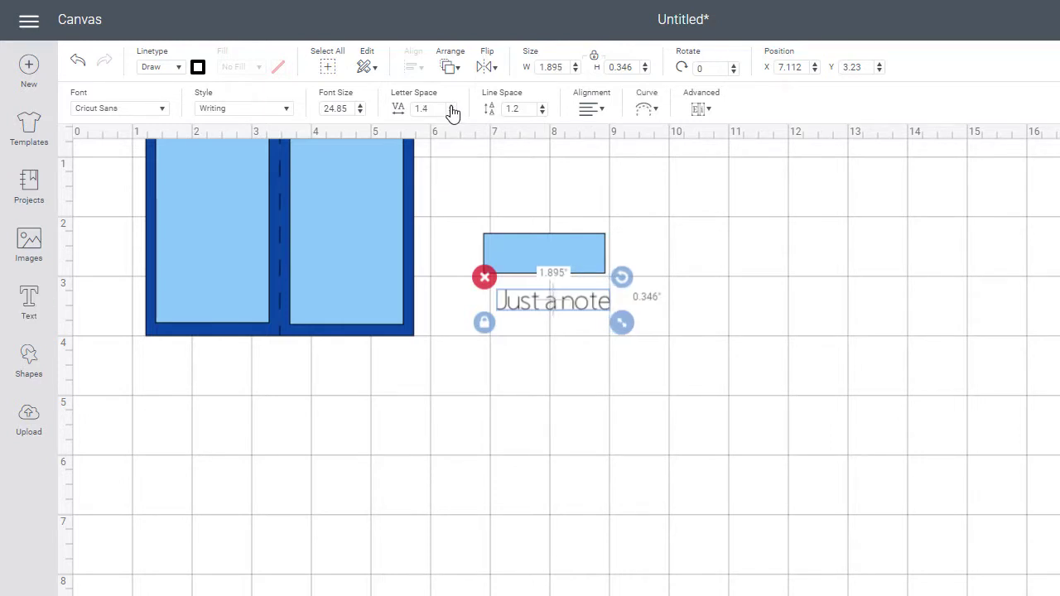
pyautogui.click(453, 106)
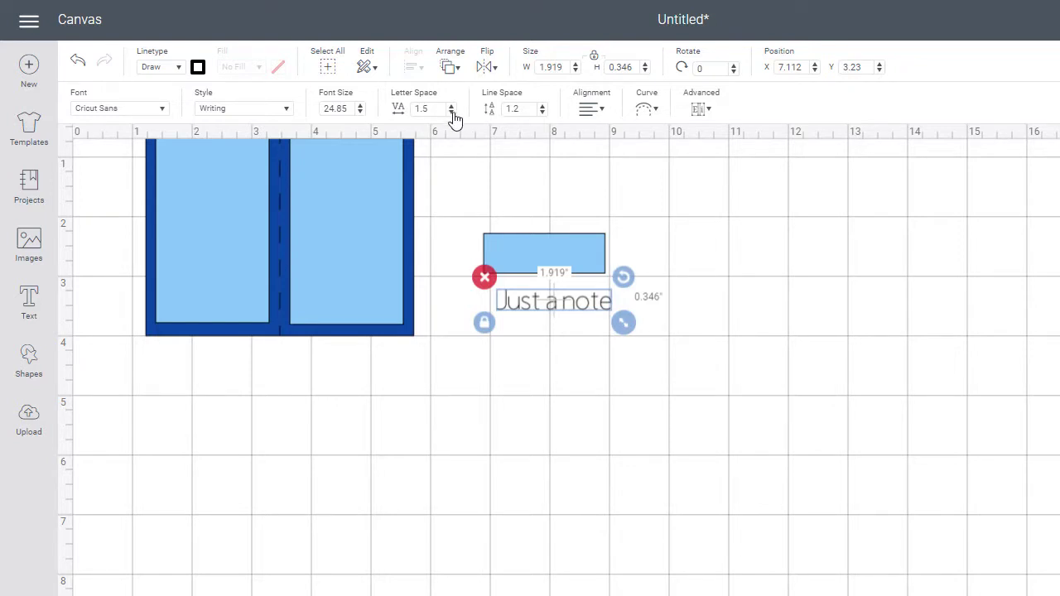
pyautogui.click(452, 112)
pyautogui.click(451, 112)
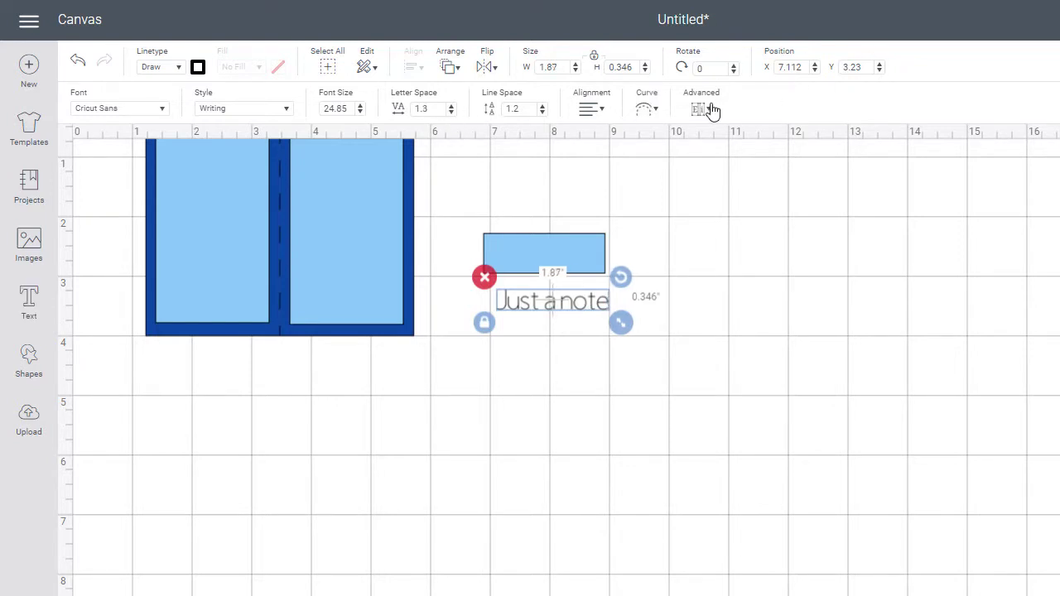
# Step: Ungroup the "Just a note" text into individual letters and shift the "J" slightly left, to about X 7.085, Y 3.244
pyautogui.click(713, 110)
pyautogui.click(720, 142)
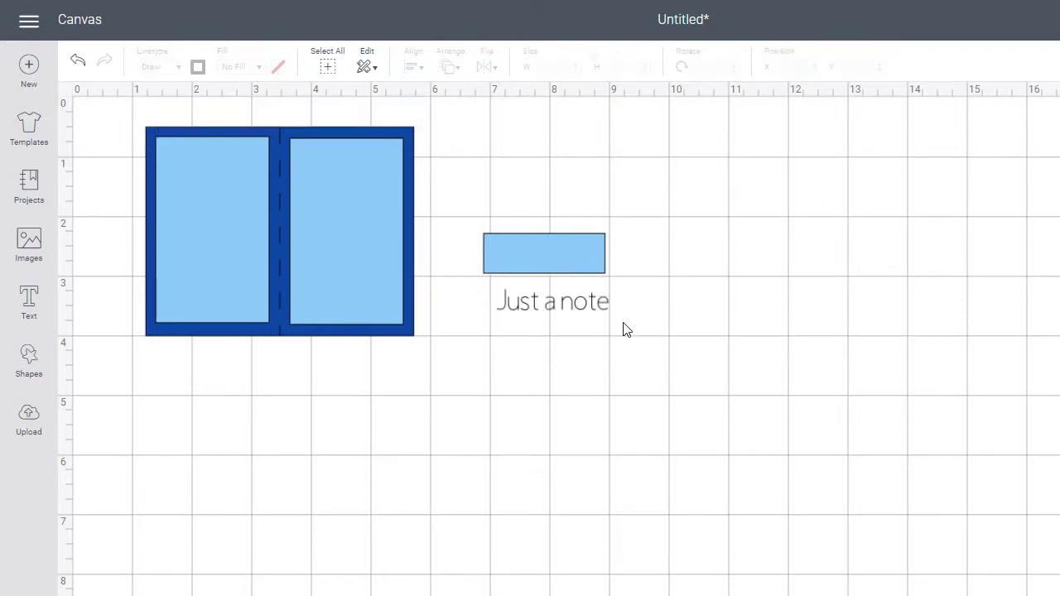
pyautogui.moveTo(626, 326); pyautogui.dragTo(513, 292)
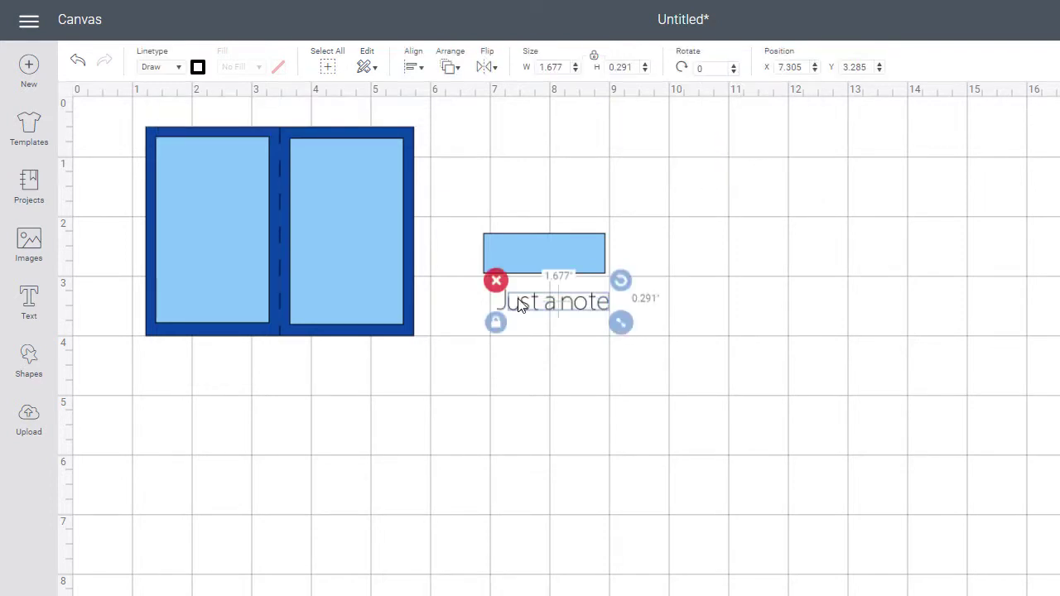
pyautogui.click(522, 309)
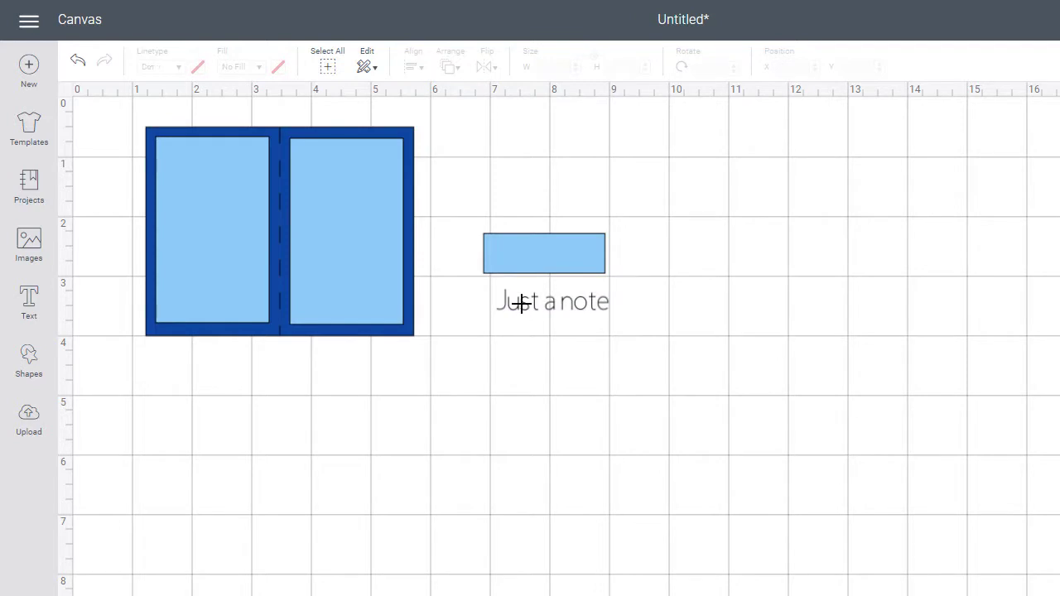
pyautogui.moveTo(603, 322); pyautogui.dragTo(528, 308)
pyautogui.click(547, 355)
pyautogui.moveTo(501, 308); pyautogui.dragTo(498, 309)
pyautogui.click(510, 352)
pyautogui.click(498, 317)
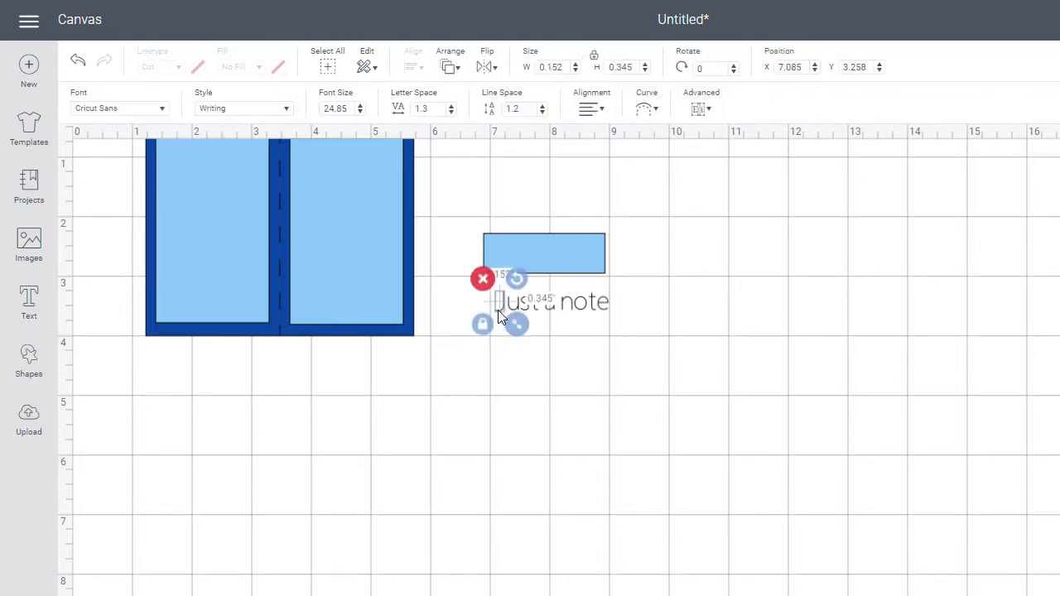
pyautogui.moveTo(498, 310); pyautogui.dragTo(498, 309)
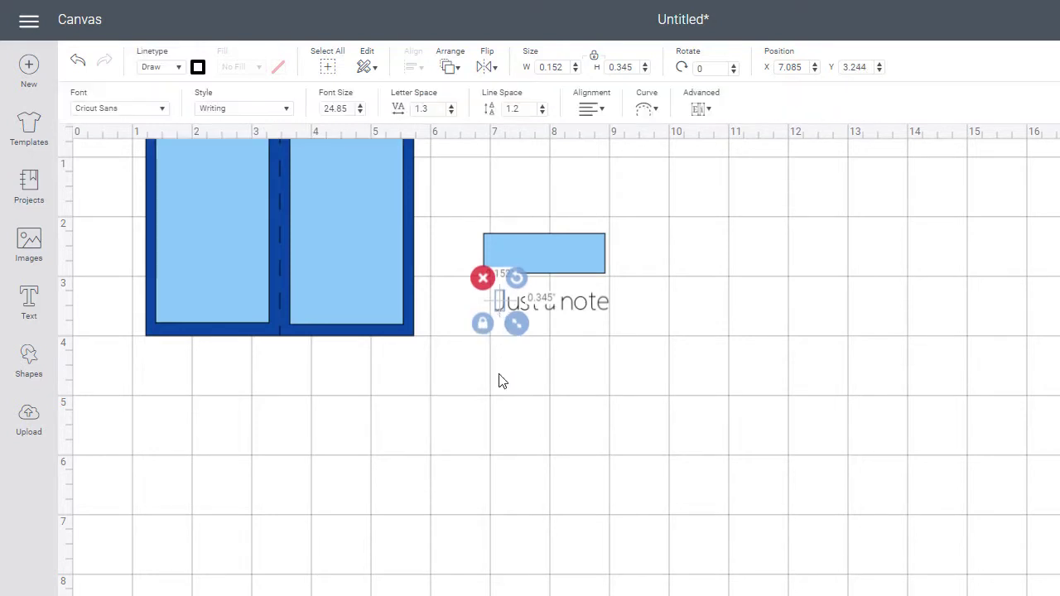
# Step: Select all the separate letters of "Just a note" and group them back into one object
pyautogui.click(499, 375)
pyautogui.moveTo(629, 337); pyautogui.dragTo(476, 291)
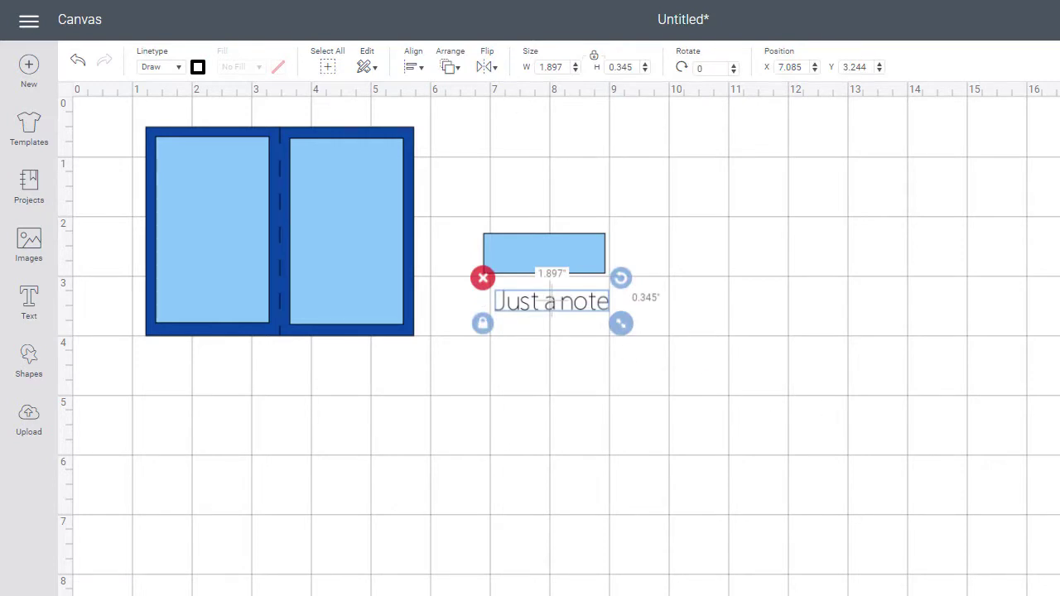
pyautogui.click(654, 415)
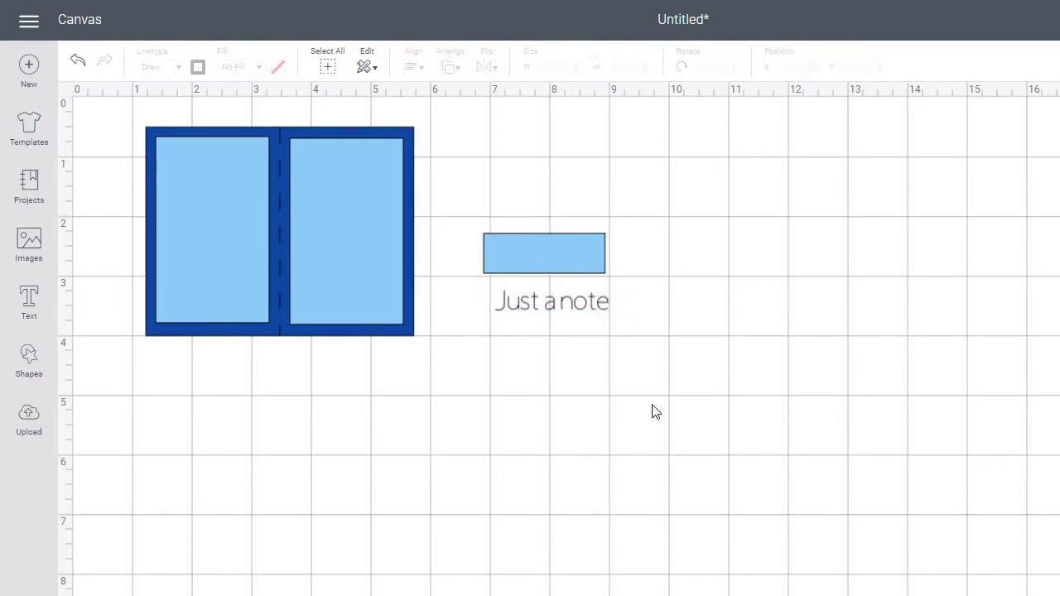
# Step: Center the "Just a note" text and the small light blue rectangle on each other and combine them into one label
pyautogui.moveTo(634, 358); pyautogui.dragTo(483, 190)
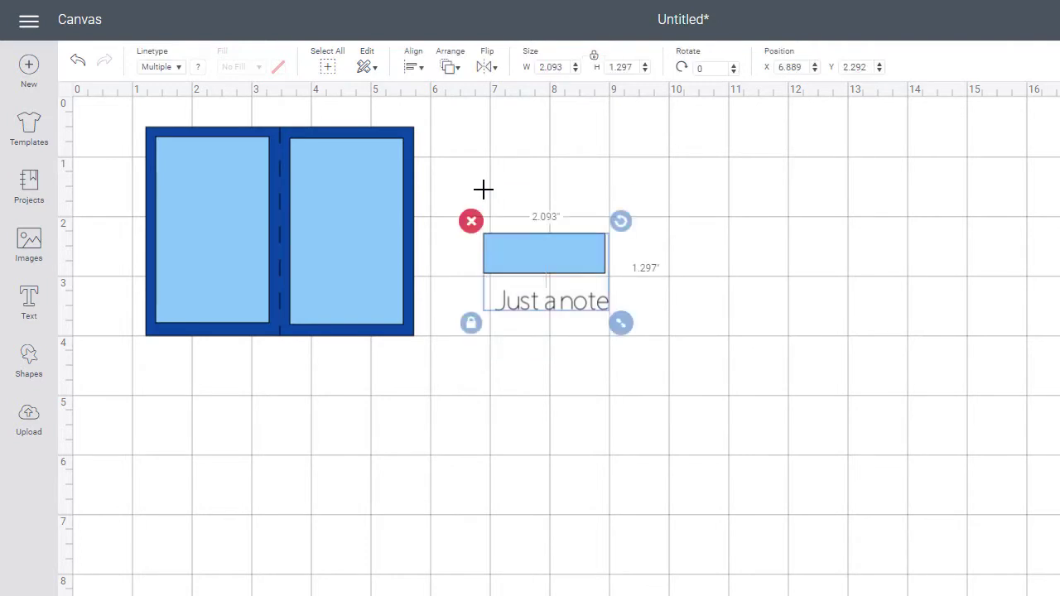
pyautogui.click(410, 69)
pyautogui.click(469, 256)
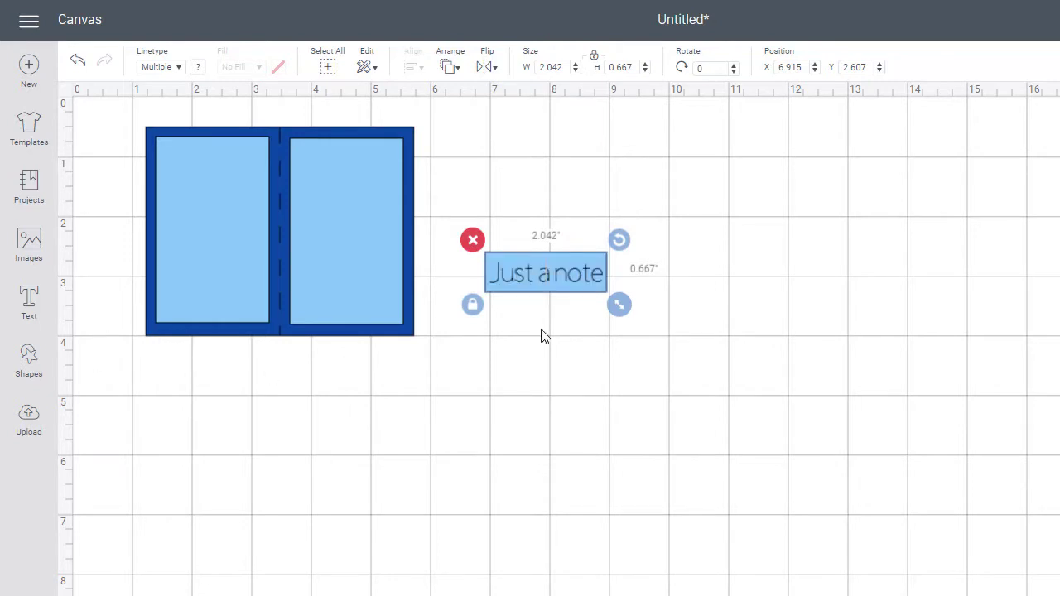
# Step: Move the "Just a note" label onto the card's right light blue panel and scale it down to about 1.597 by 0.522 inches
pyautogui.moveTo(543, 269); pyautogui.dragTo(361, 308)
pyautogui.moveTo(430, 333); pyautogui.dragTo(403, 331)
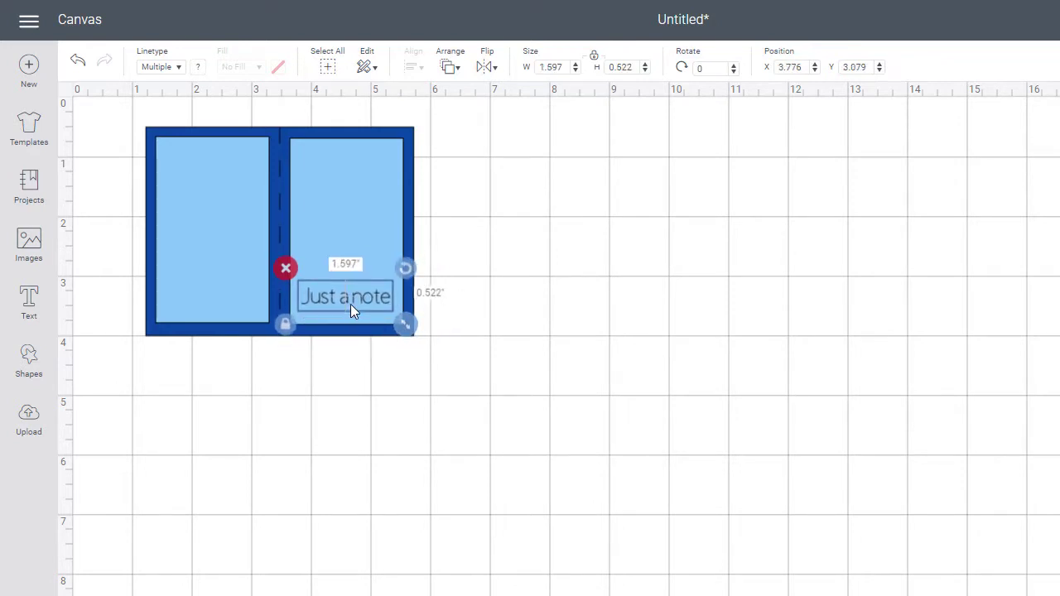
pyautogui.click(527, 351)
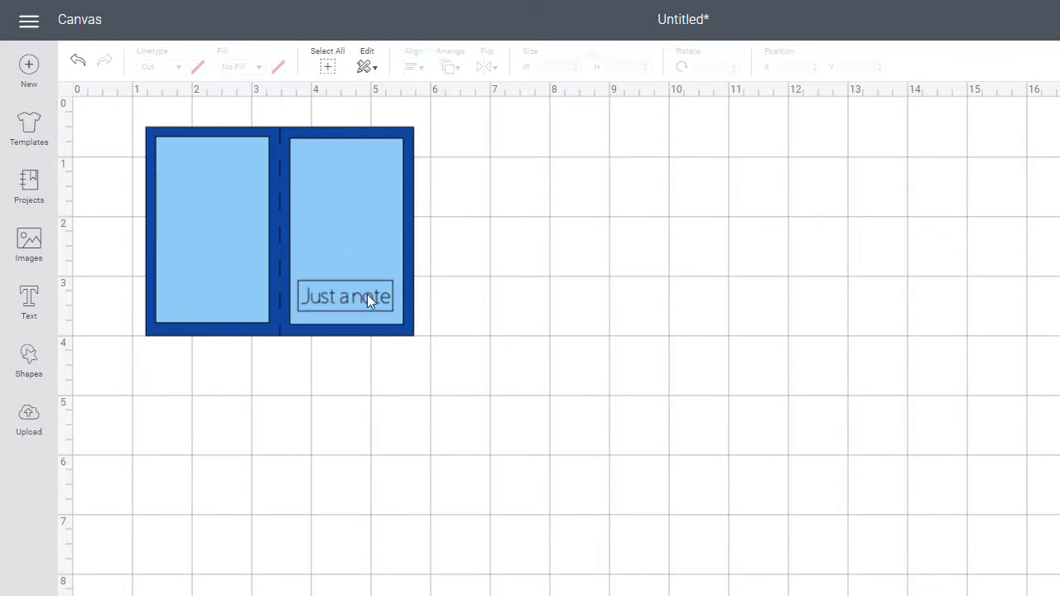
# Step: Move the "Just a note" label up to the middle of the right light blue panel, at about X 3.804, Y 1.913
pyautogui.moveTo(363, 294); pyautogui.dragTo(362, 224)
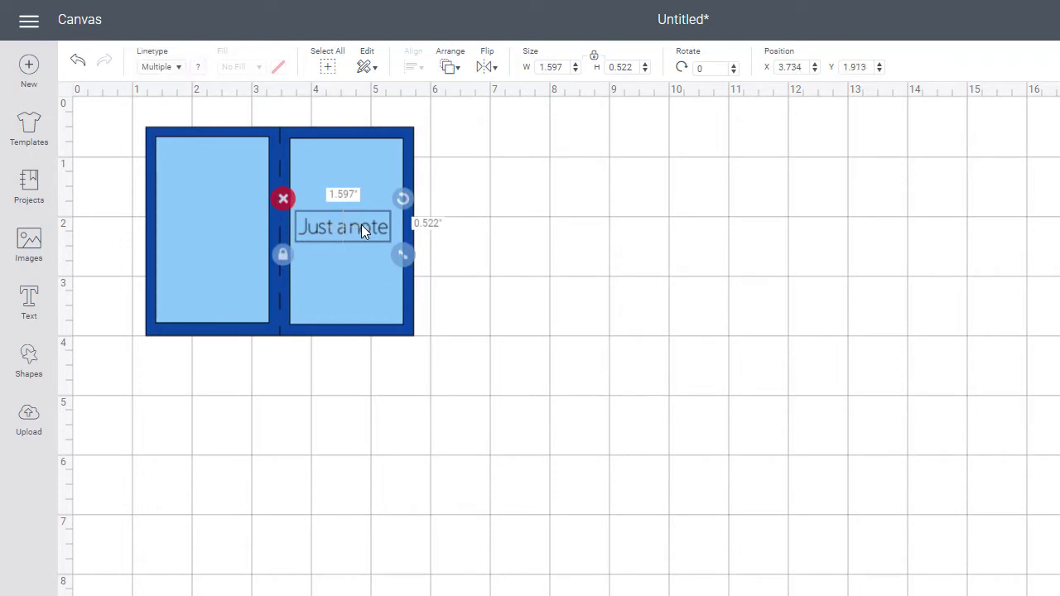
pyautogui.click(518, 341)
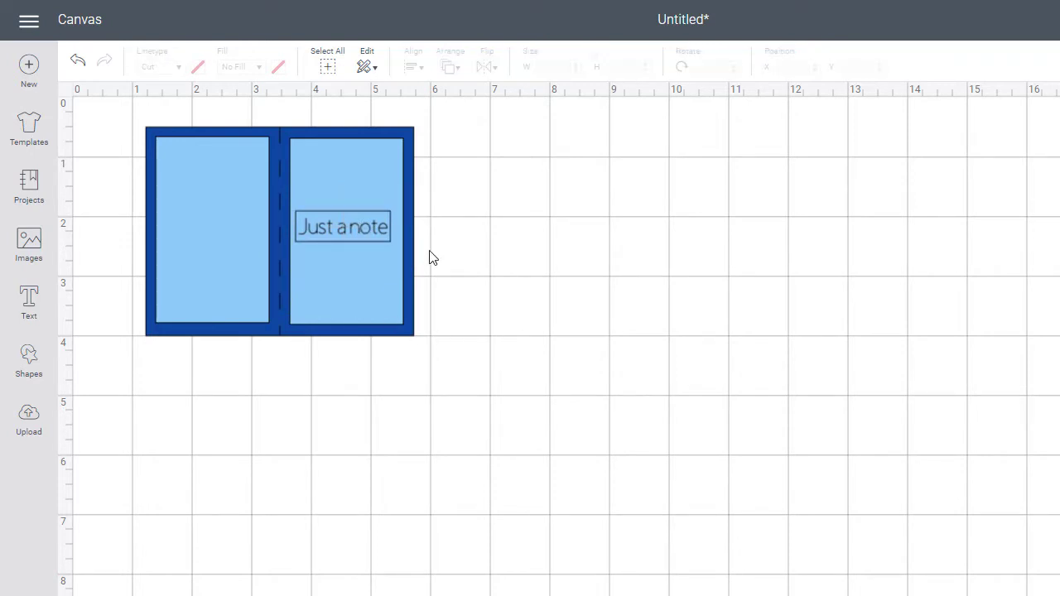
pyautogui.moveTo(360, 230); pyautogui.dragTo(366, 229)
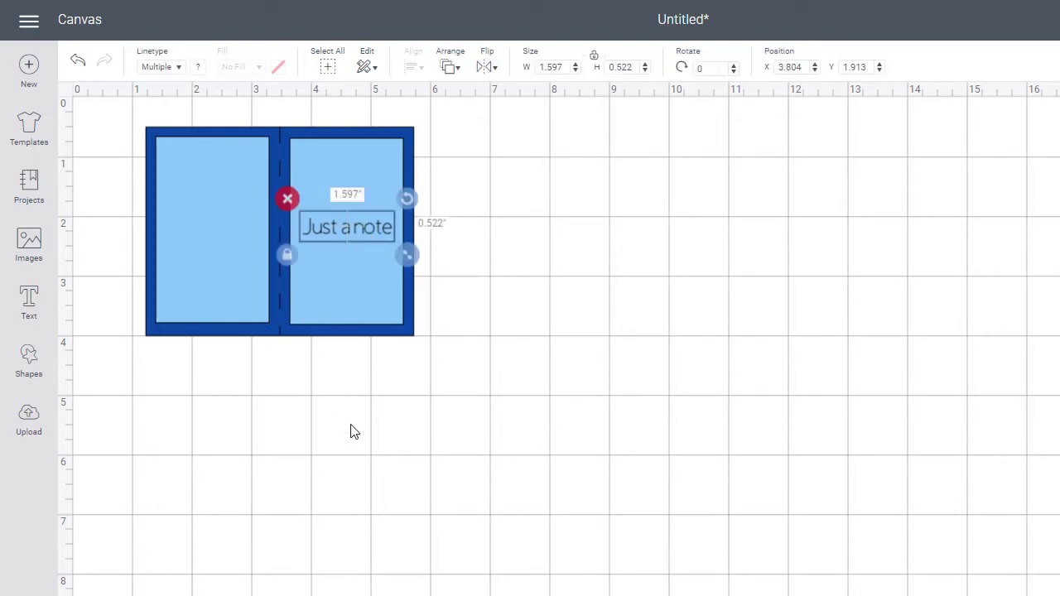
pyautogui.click(126, 334)
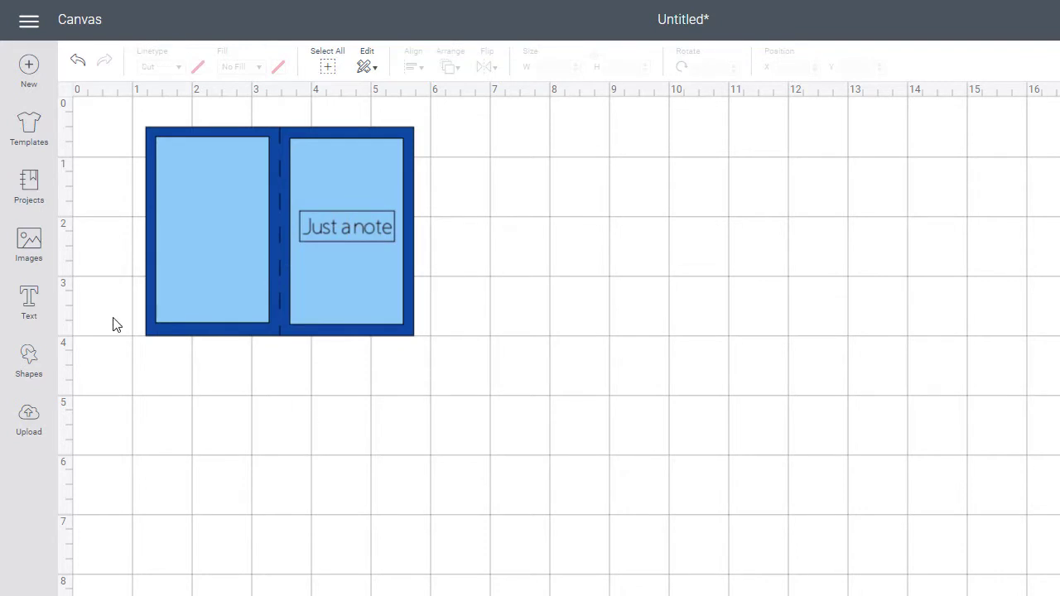
# Step: Search the image library for envelopes and select the light blue envelope template with straight flaps and red score lines
pyautogui.click(29, 241)
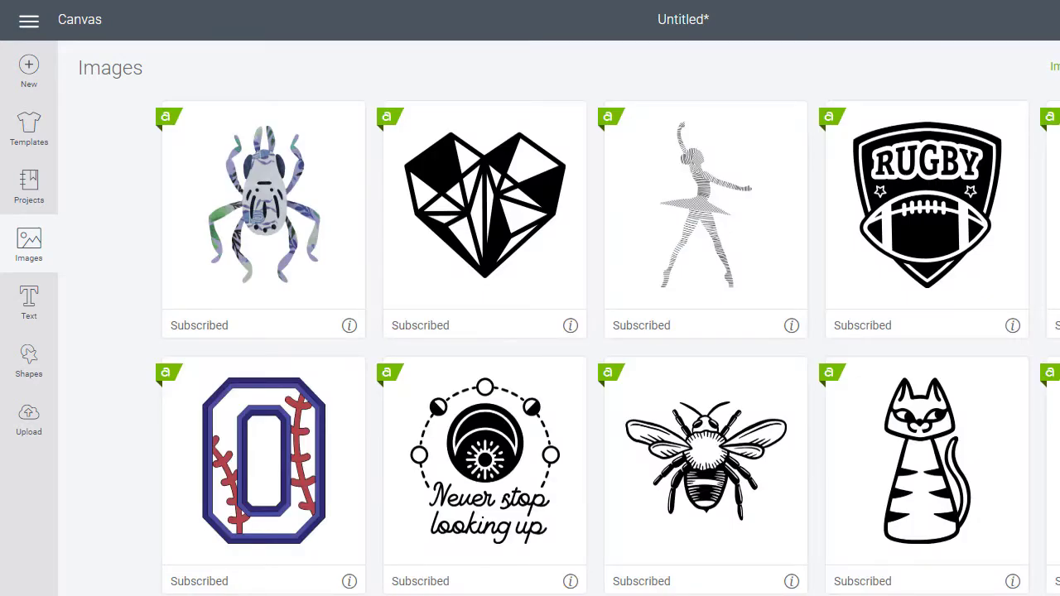
pyautogui.press('Return')
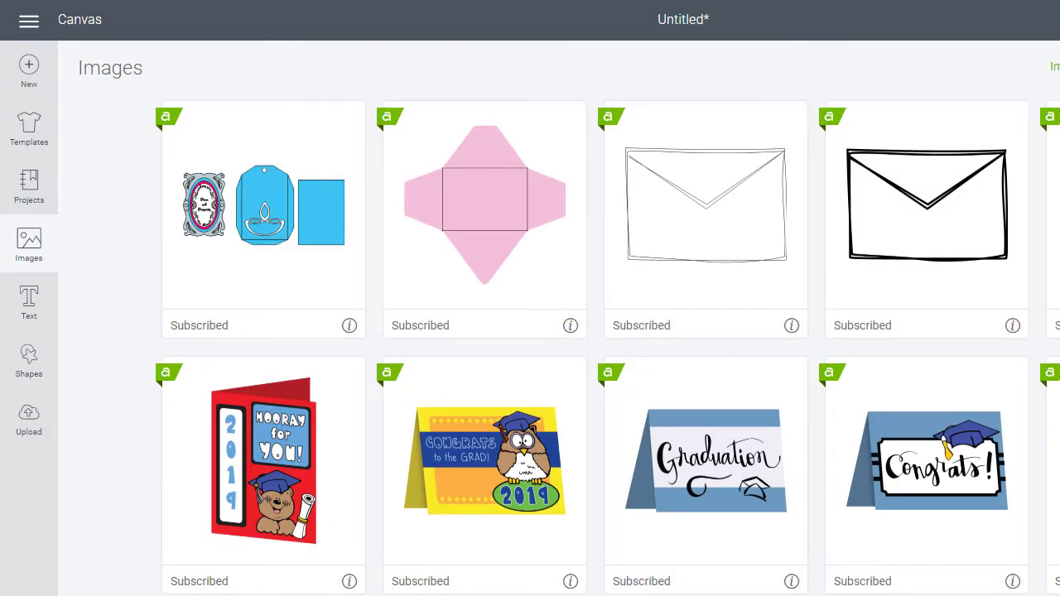
pyautogui.scroll(-10, 923, 233)
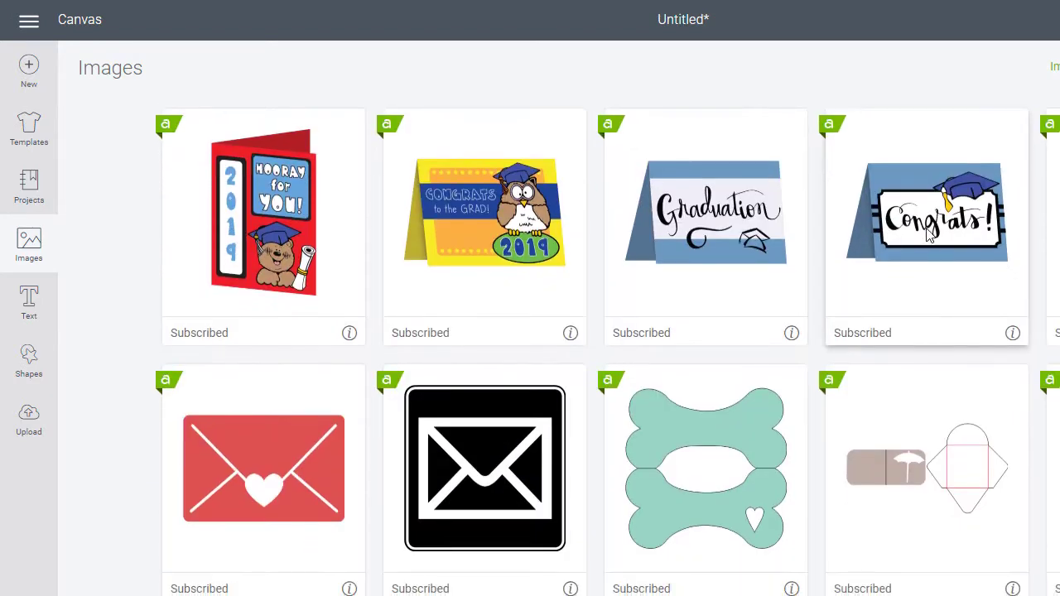
pyautogui.scroll(-7, 679, 315)
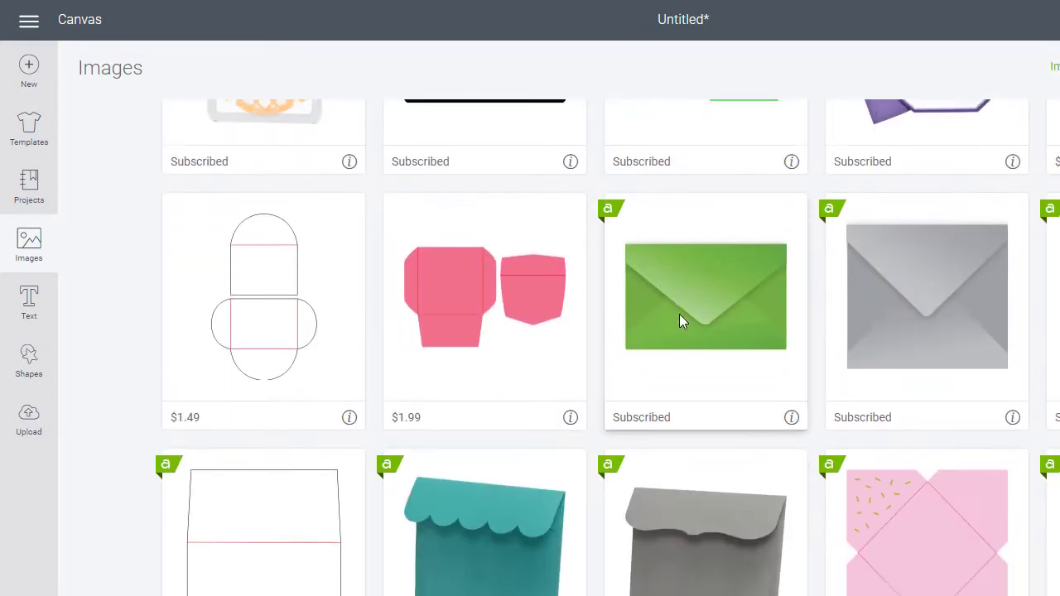
pyautogui.scroll(-2, 561, 443)
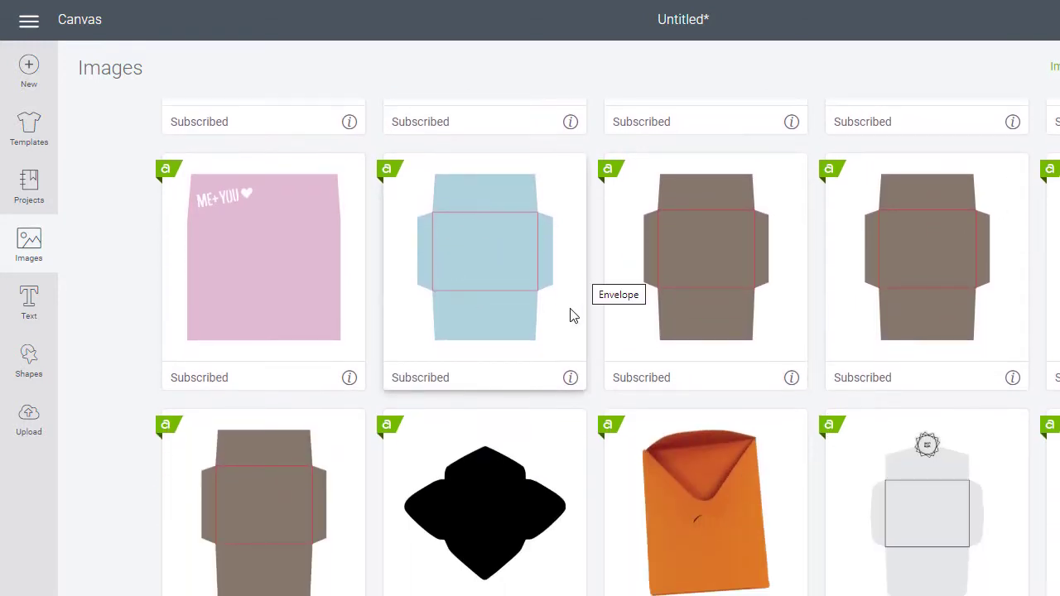
pyautogui.scroll(-5, 510, 255)
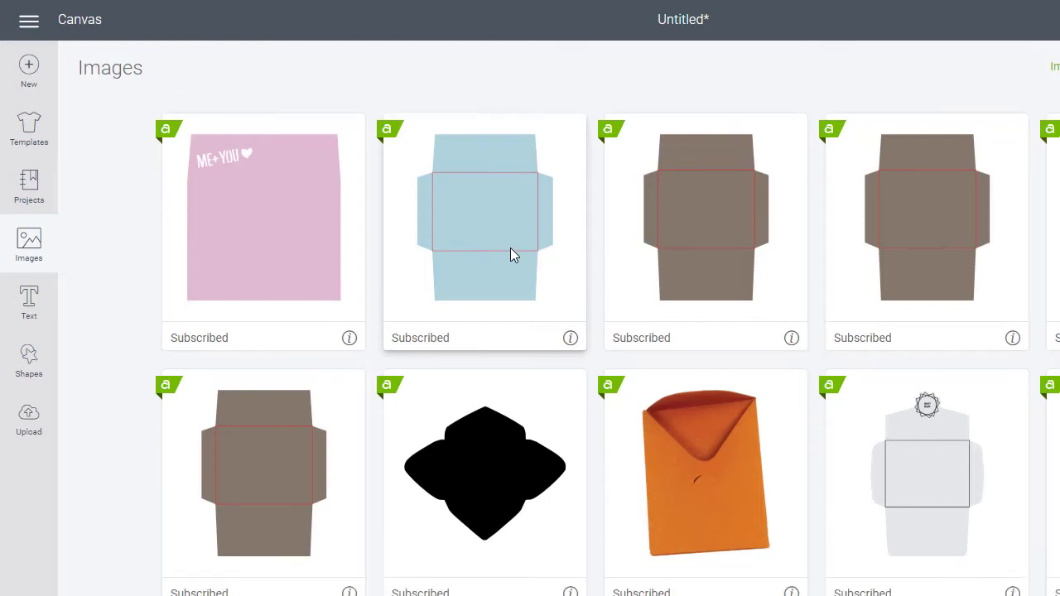
pyautogui.scroll(5, 510, 255)
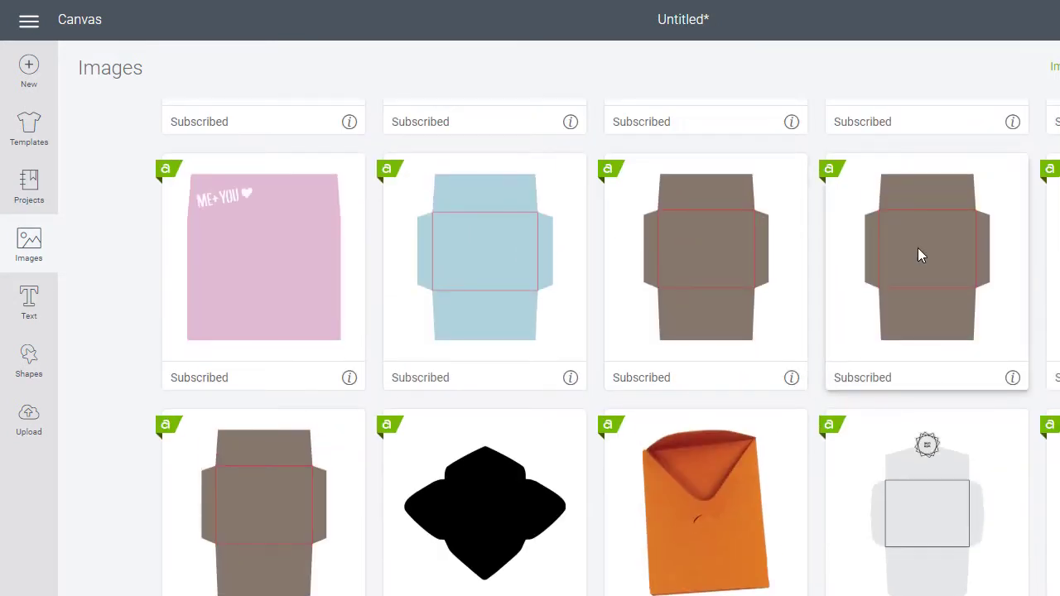
pyautogui.click(462, 258)
# Step: Insert the selected light blue envelope onto the canvas and place it right of the card, at about X 7.833, Y 1.5
pyautogui.scroll(-14, 461, 258)
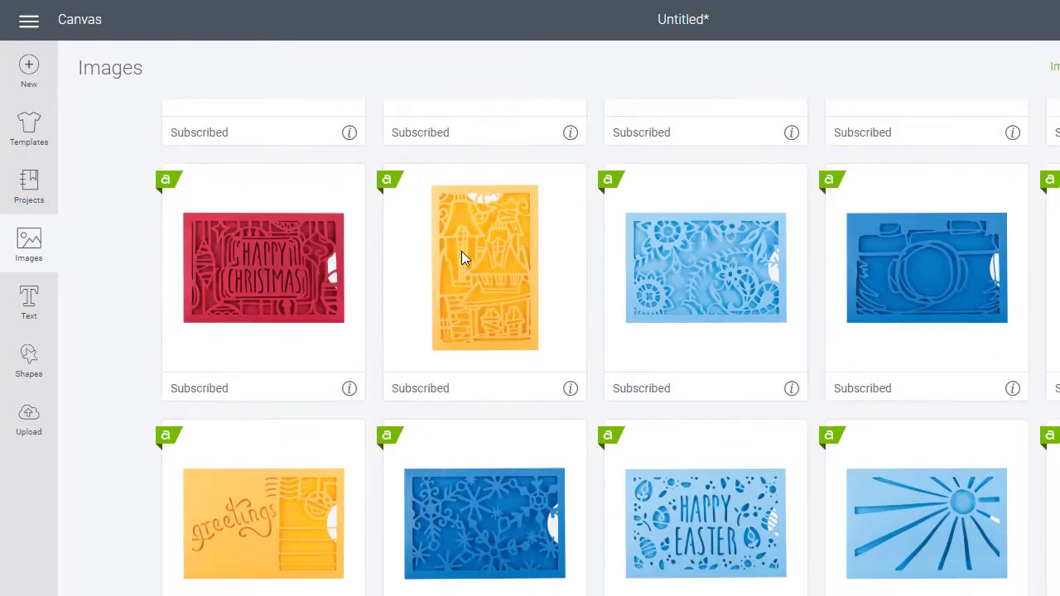
pyautogui.scroll(-3, 464, 259)
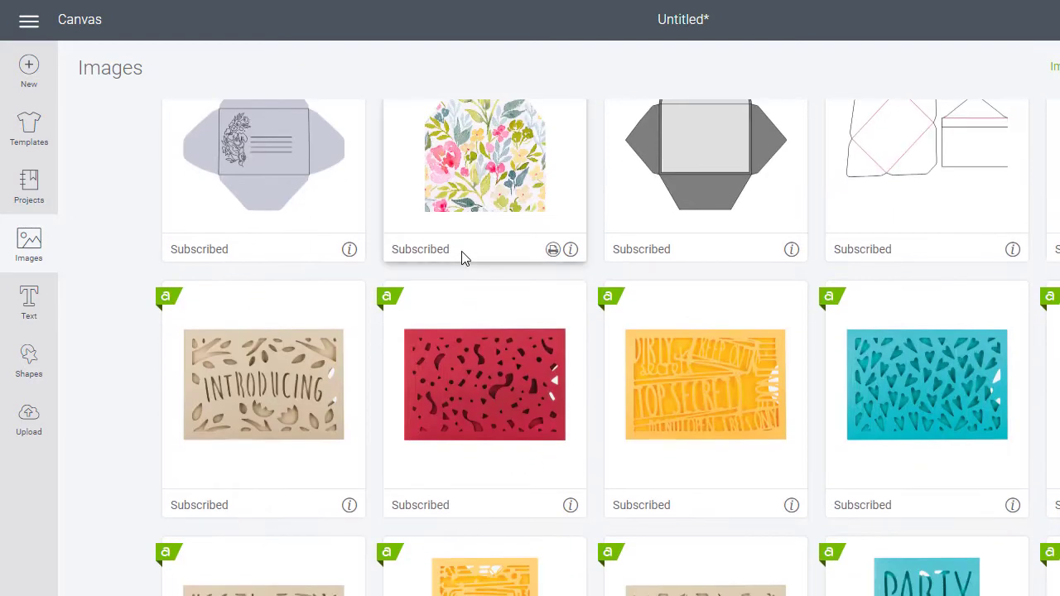
pyautogui.scroll(-9, 464, 257)
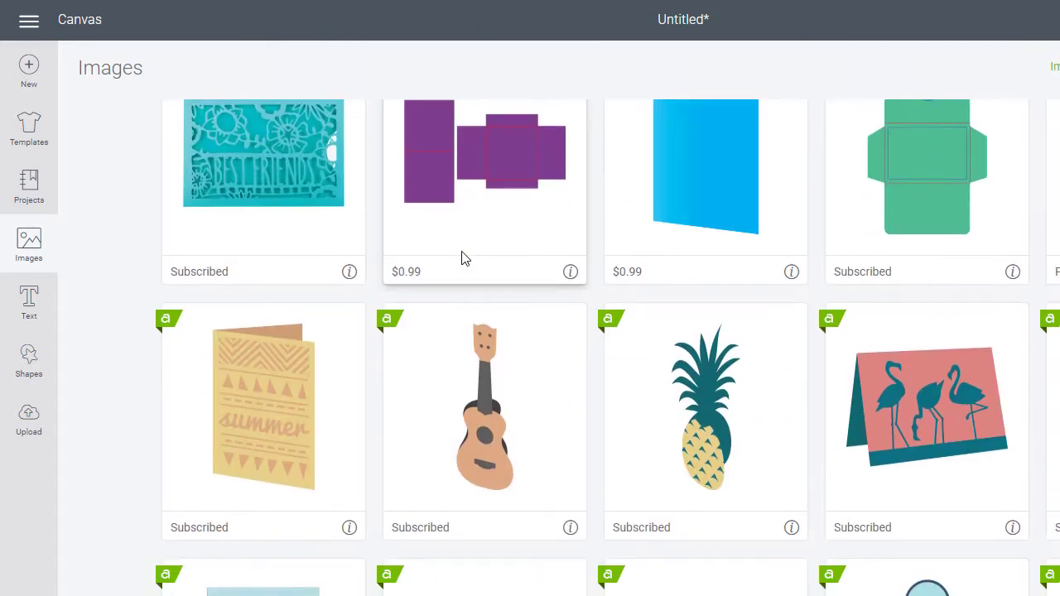
pyautogui.scroll(-6, 464, 259)
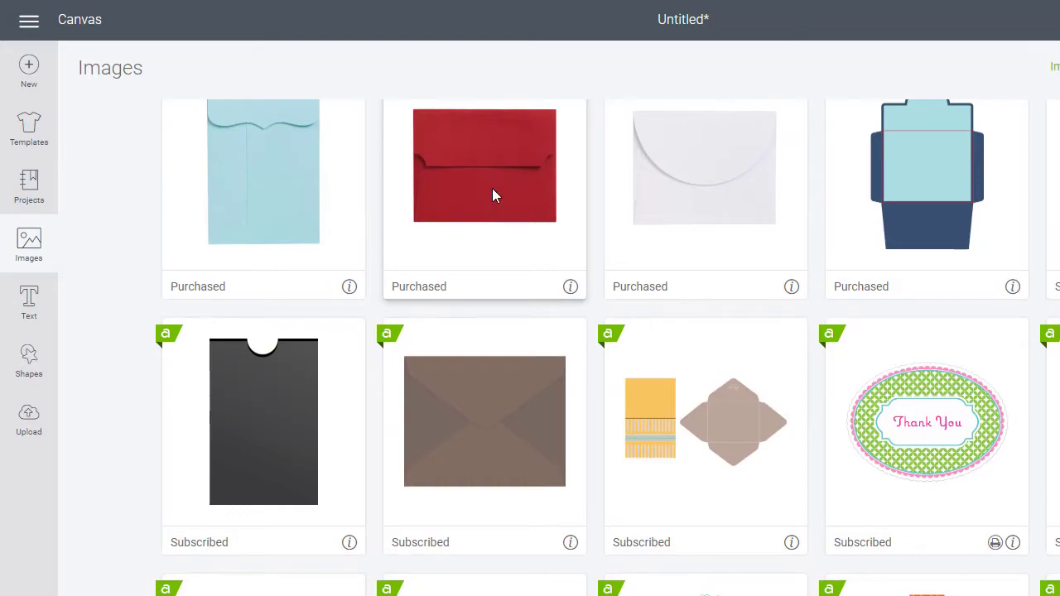
pyautogui.scroll(-6, 528, 237)
pyautogui.scroll(6, 561, 263)
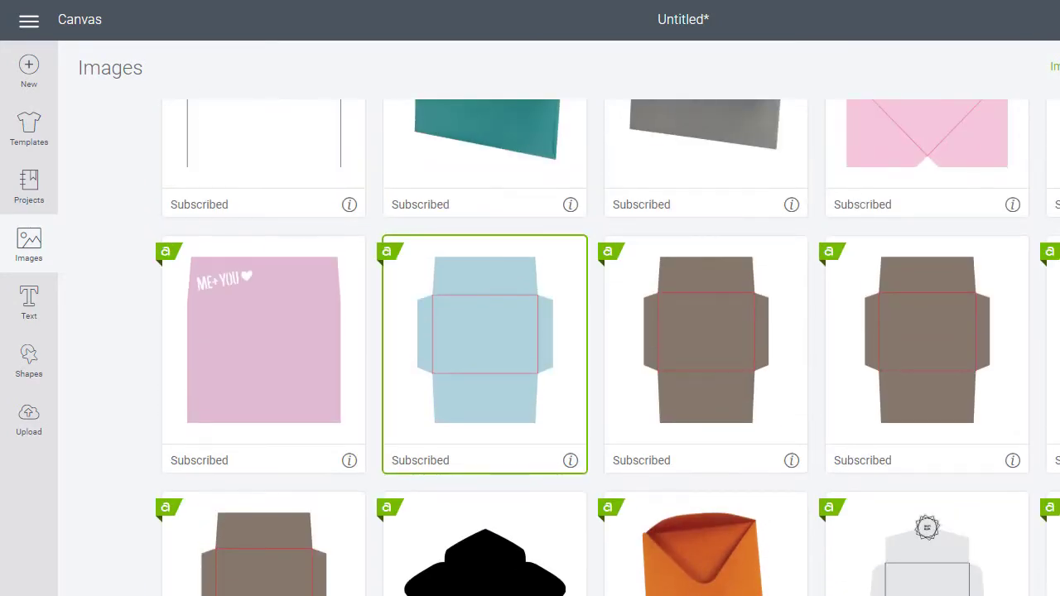
pyautogui.click(1057, 592)
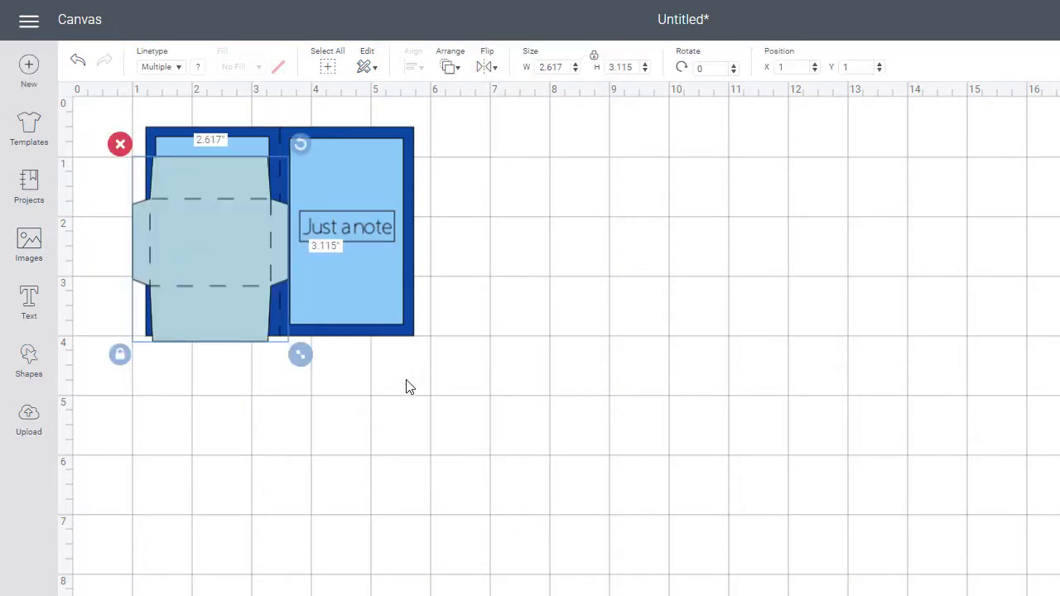
pyautogui.moveTo(229, 214); pyautogui.dragTo(604, 280)
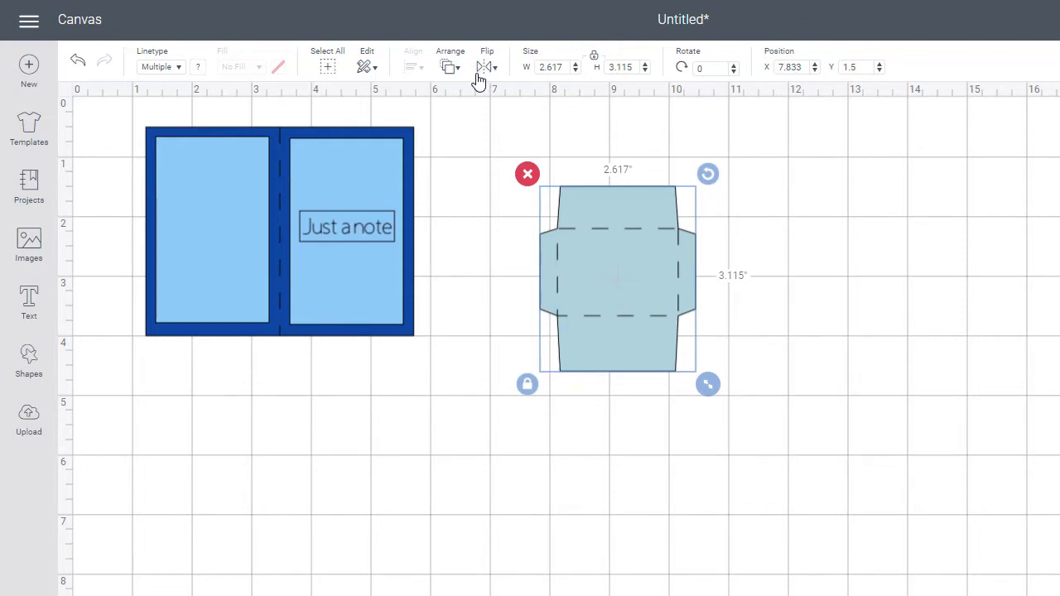
# Step: Rotate the envelope 90 degrees and overlap it with the dark blue card base, placing the envelope at about X 7.793, Y 0.818
pyautogui.click(697, 71)
pyautogui.press('Return')
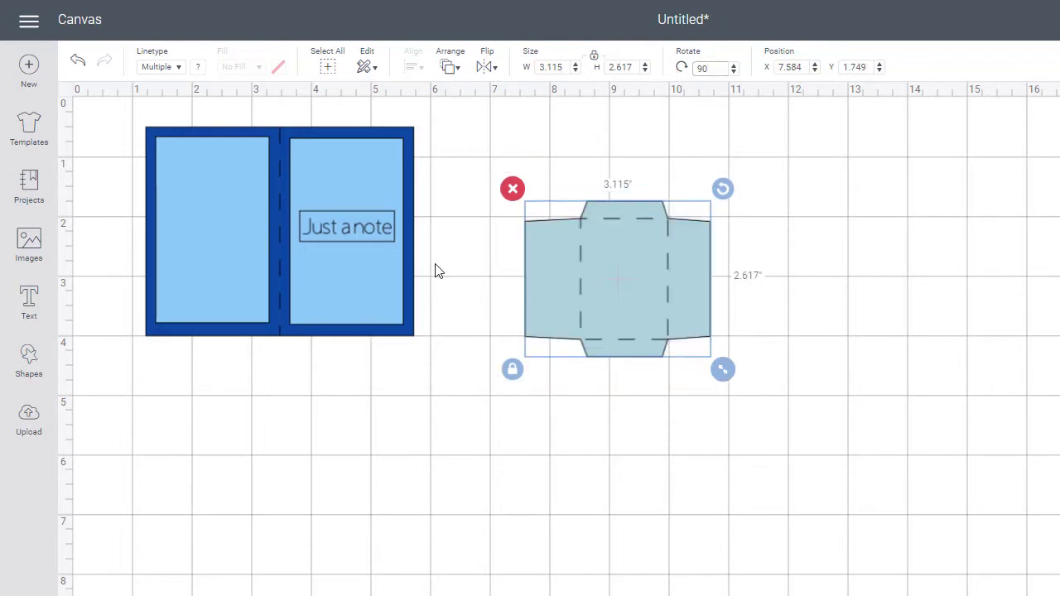
pyautogui.moveTo(280, 292); pyautogui.dragTo(609, 354)
pyautogui.moveTo(608, 303); pyautogui.dragTo(624, 244)
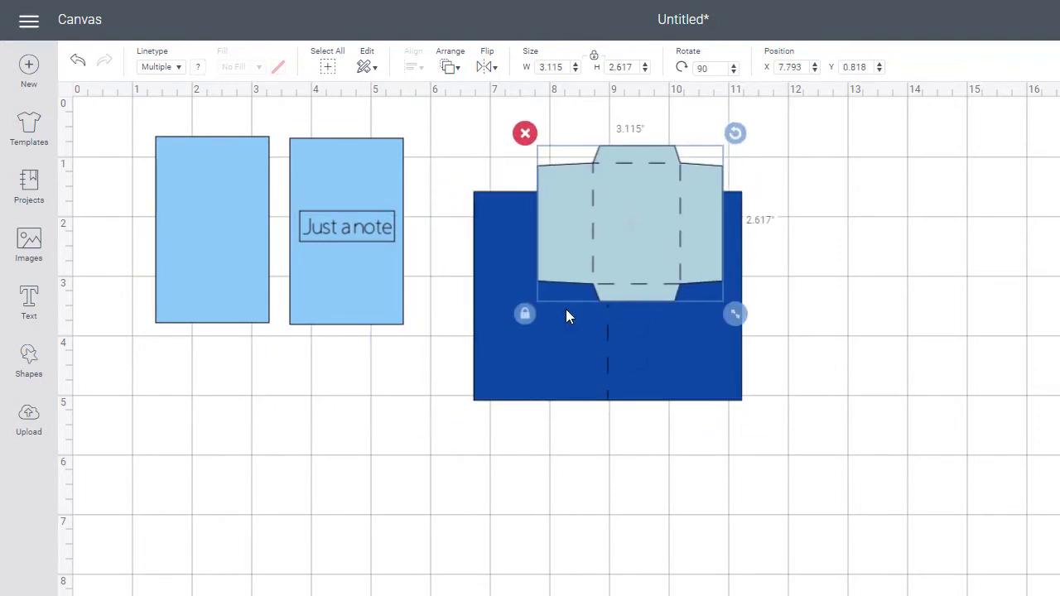
# Step: Enlarge the envelope with unlocked proportions to about 5.629 by 5.353 inches and send it behind the dark blue card base
pyautogui.click(526, 313)
pyautogui.moveTo(731, 316); pyautogui.dragTo(890, 486)
pyautogui.moveTo(744, 342); pyautogui.dragTo(701, 345)
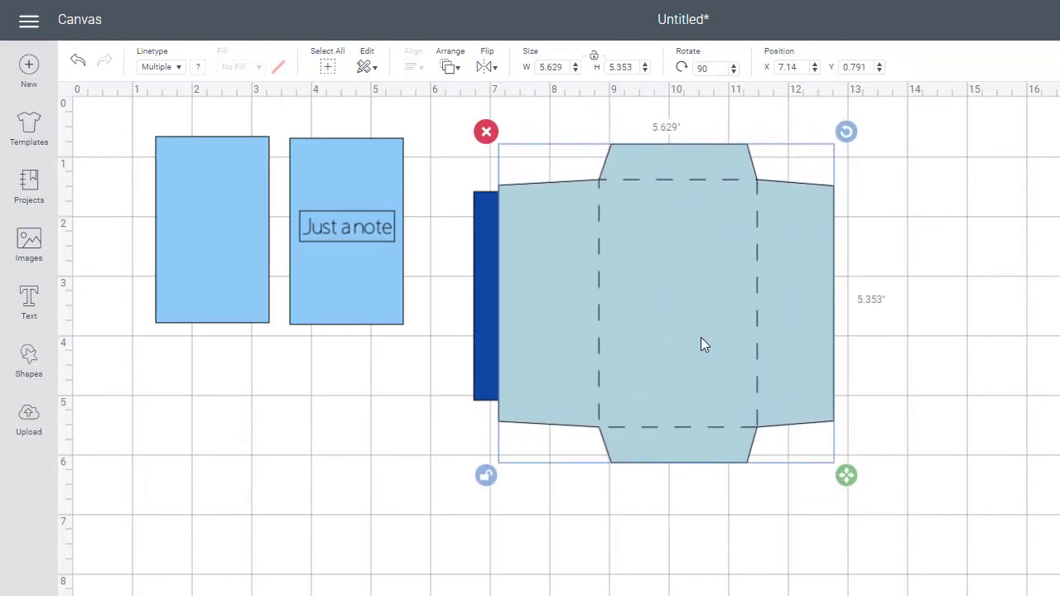
pyautogui.click(452, 73)
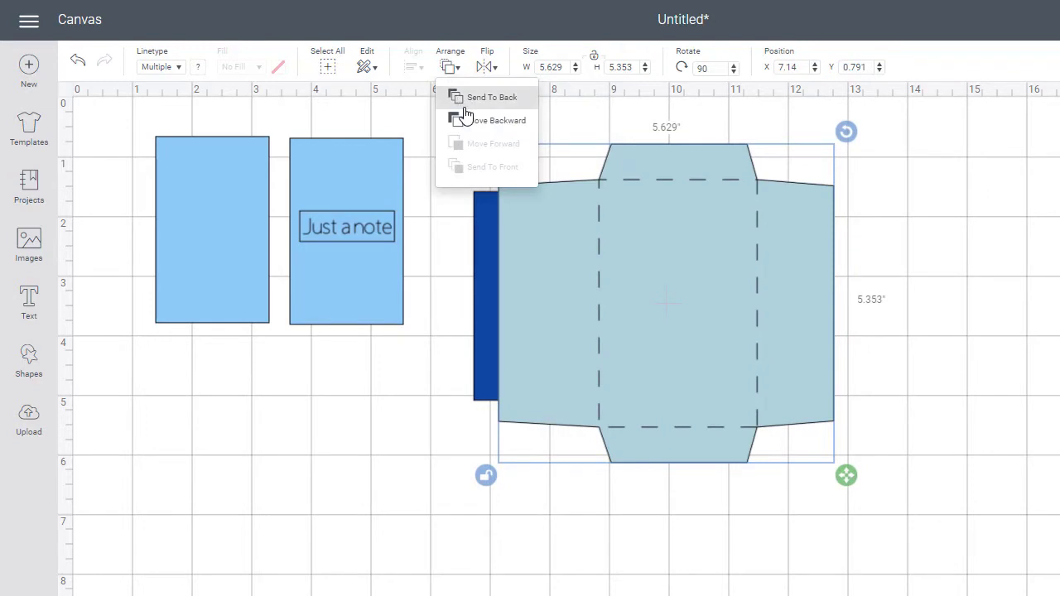
pyautogui.click(481, 97)
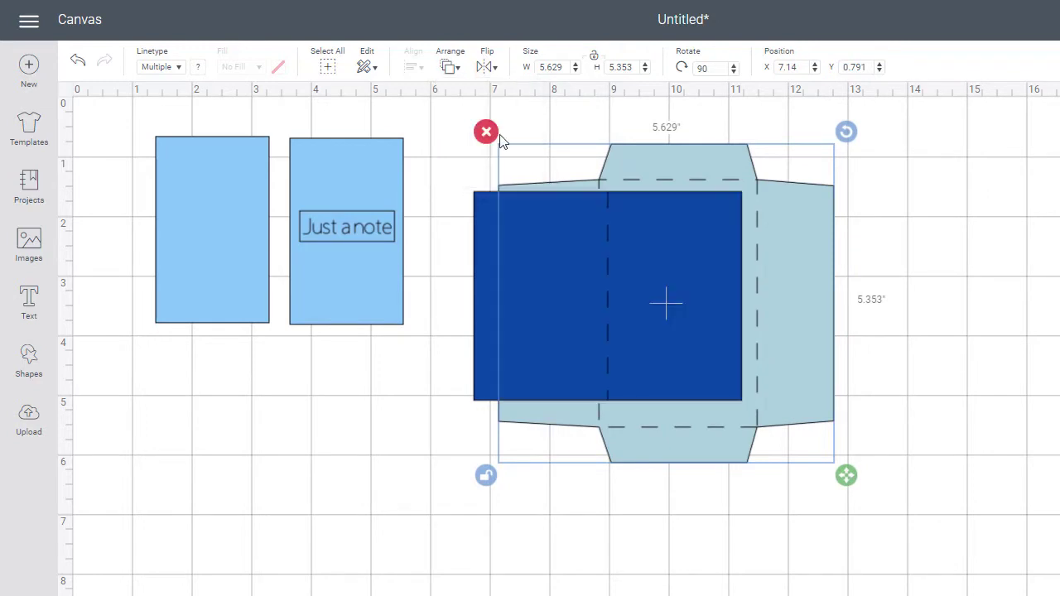
# Step: Shrink the envelope to about 5.434 by 4.853 inches and position it around the card's right half at about X 7.209, Y 0.929
pyautogui.moveTo(813, 256); pyautogui.dragTo(818, 262)
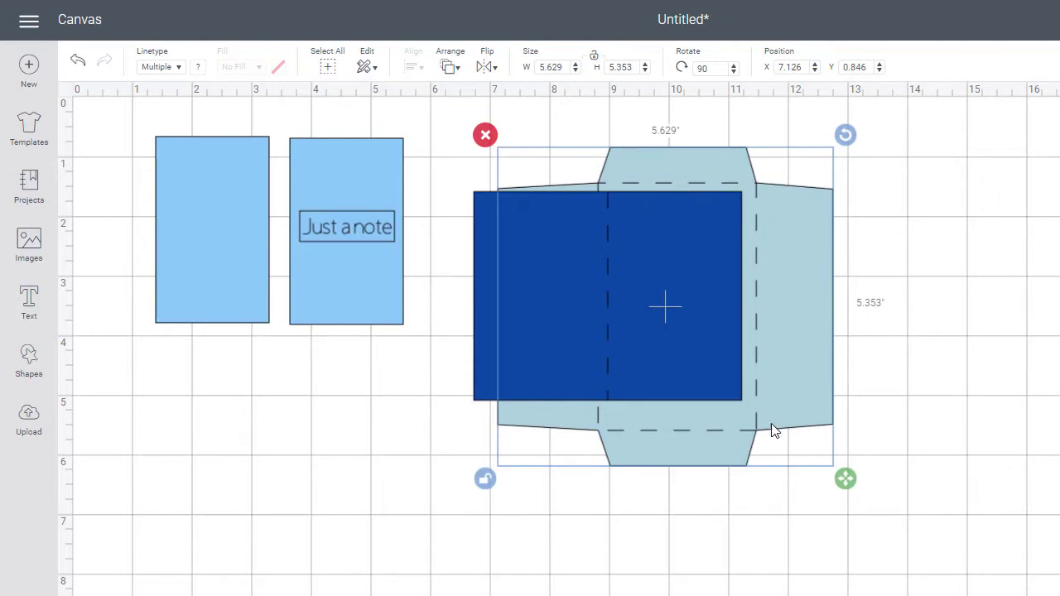
pyautogui.moveTo(847, 477); pyautogui.dragTo(837, 449)
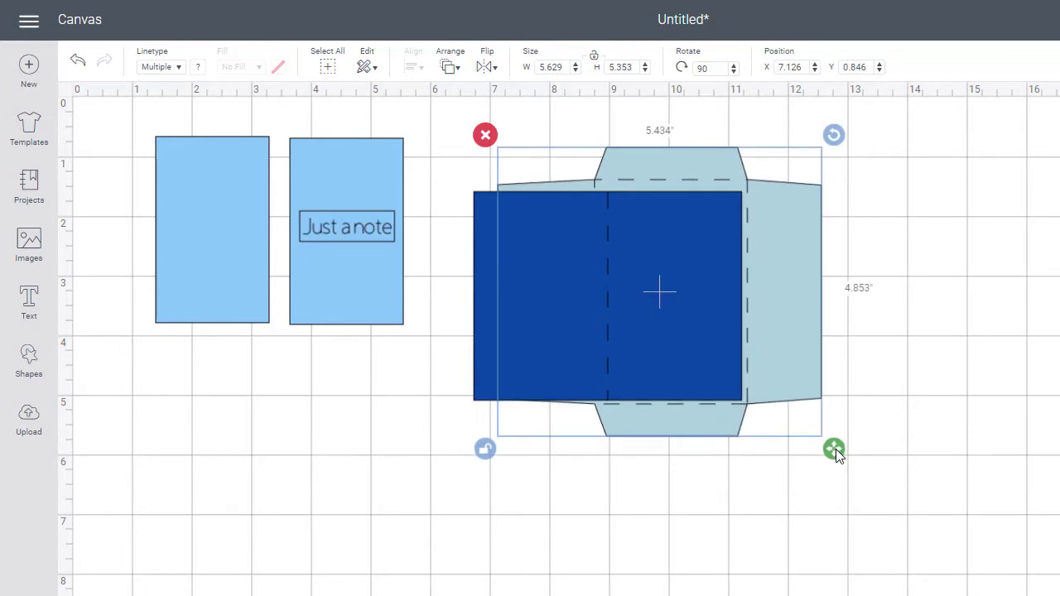
pyautogui.moveTo(774, 305); pyautogui.dragTo(780, 312)
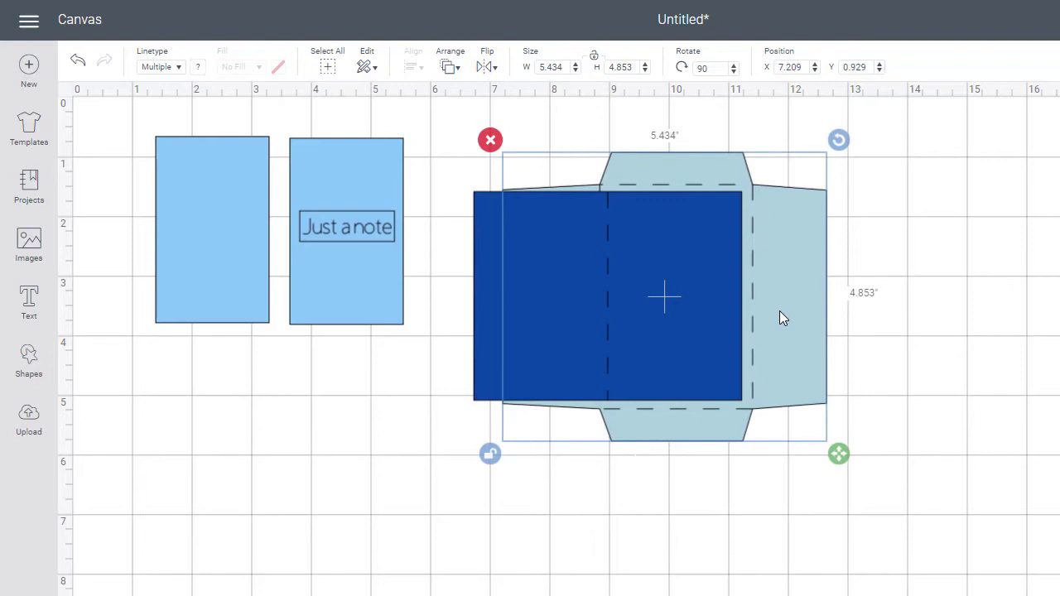
pyautogui.click(889, 305)
# Step: Move the "Just a note" panel with its label onto the card base's right half and the plain light blue panel onto its left half
pyautogui.moveTo(403, 337); pyautogui.dragTo(319, 135)
pyautogui.moveTo(348, 202); pyautogui.dragTo(672, 271)
pyautogui.moveTo(304, 349); pyautogui.dragTo(147, 113)
pyautogui.moveTo(194, 201); pyautogui.dragTo(506, 248)
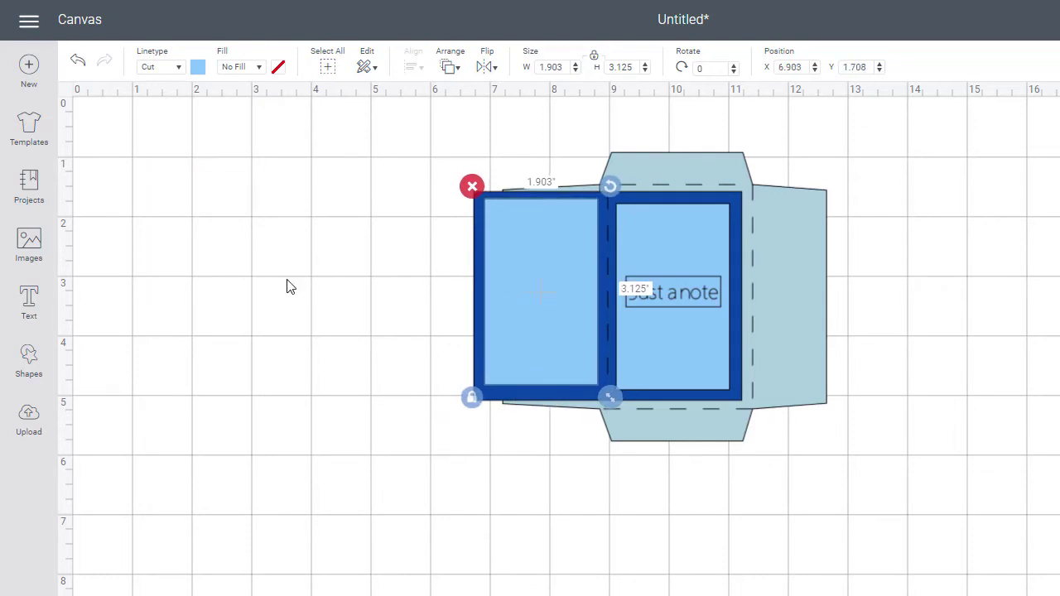
pyautogui.click(287, 286)
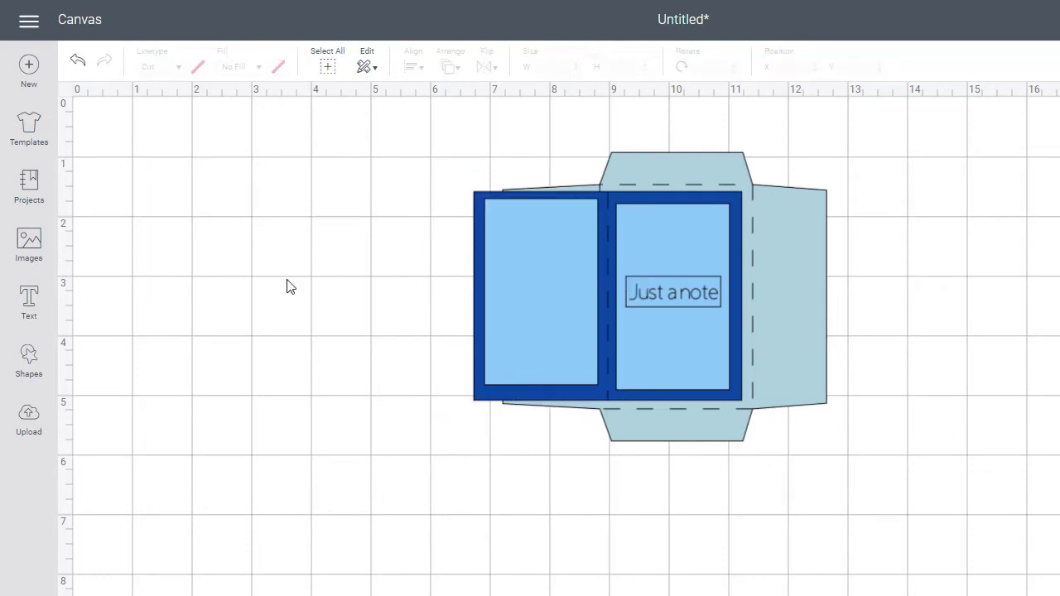